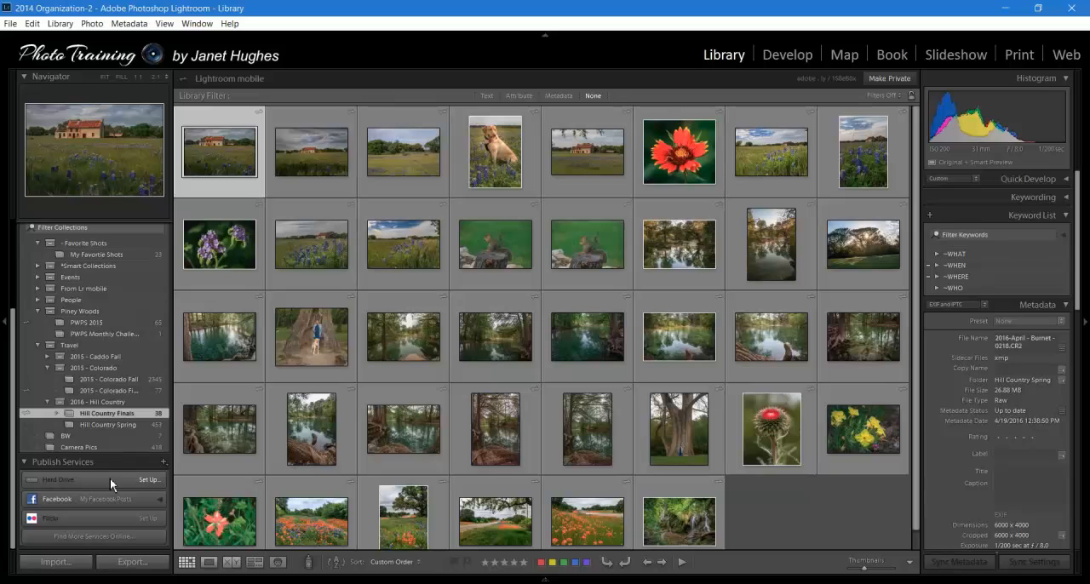
# - Set up the Hard Drive publish service with the description Lightroom Exports
pyautogui.doubleClick(124, 479)
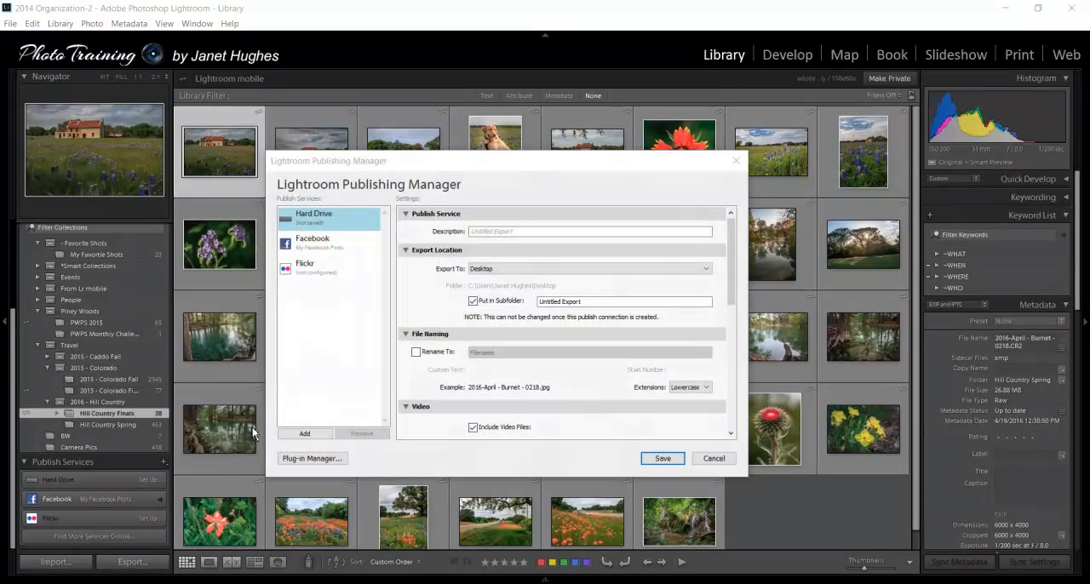
pyautogui.click(500, 232)
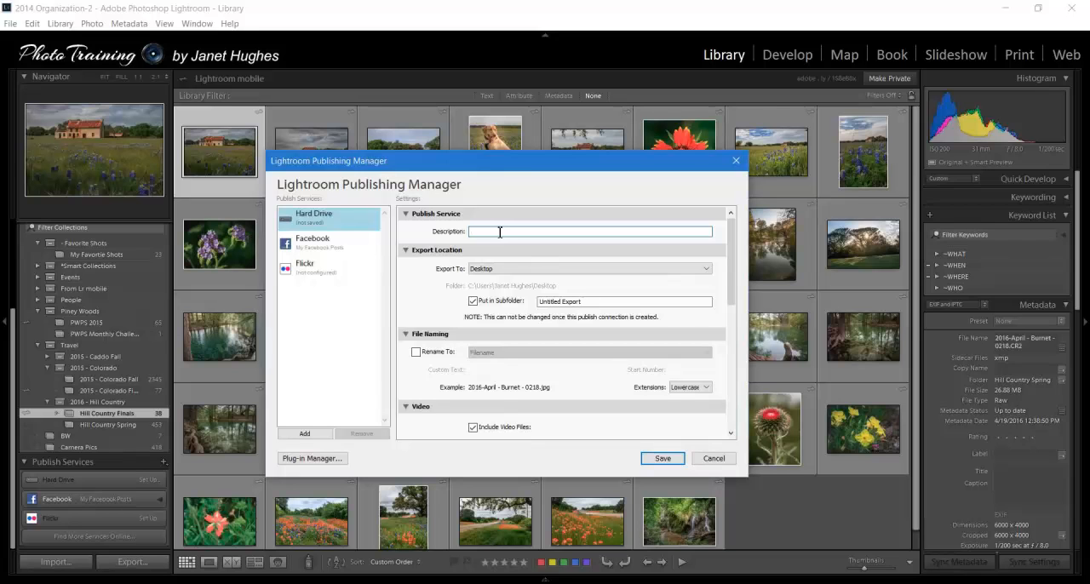
pyautogui.write('Lightroom')
pyautogui.click(707, 269)
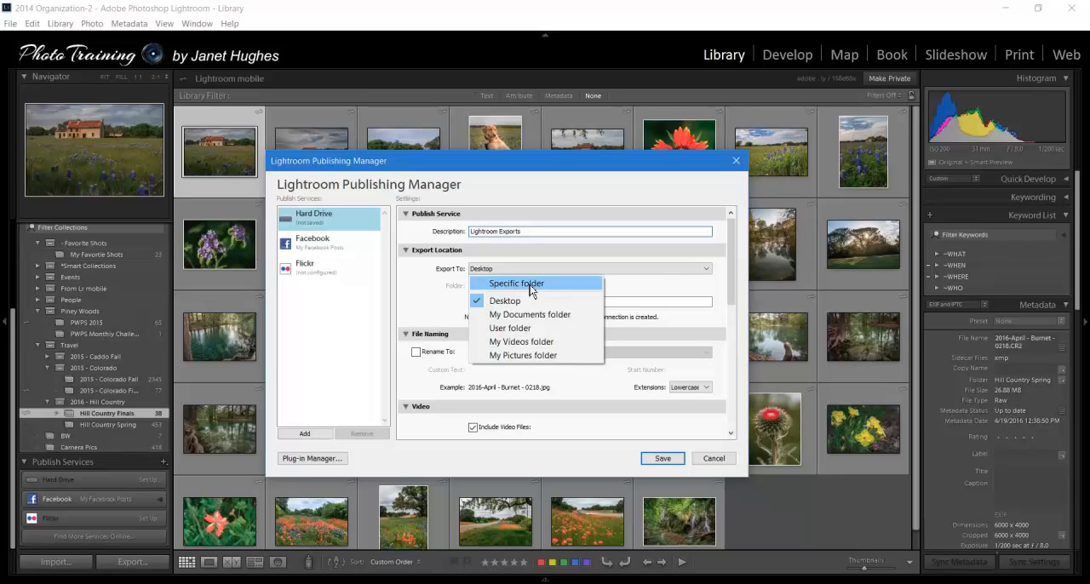
pyautogui.click(529, 286)
pyautogui.click(682, 287)
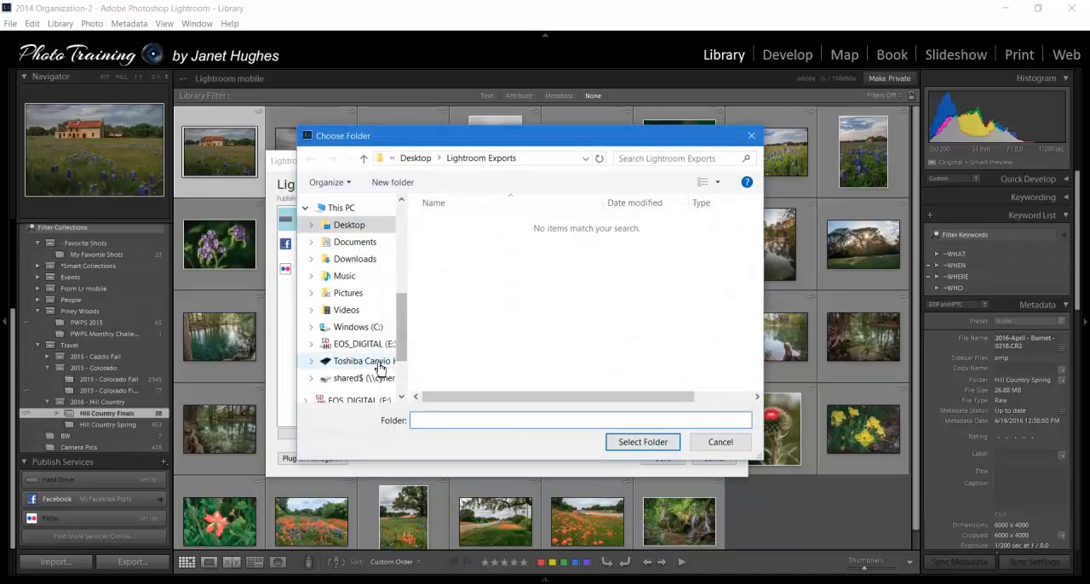
pyautogui.click(380, 364)
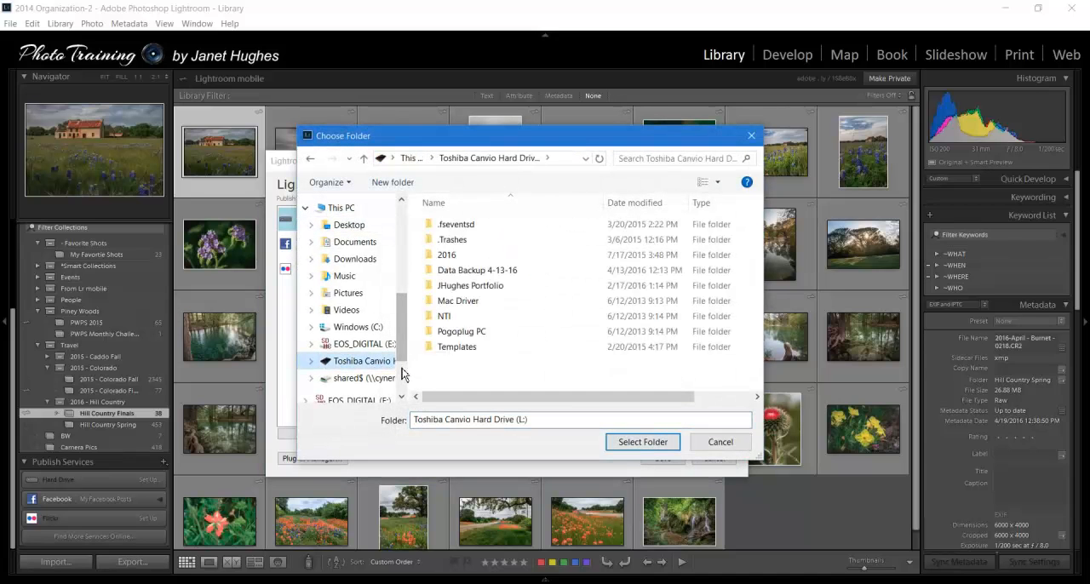
pyautogui.click(717, 442)
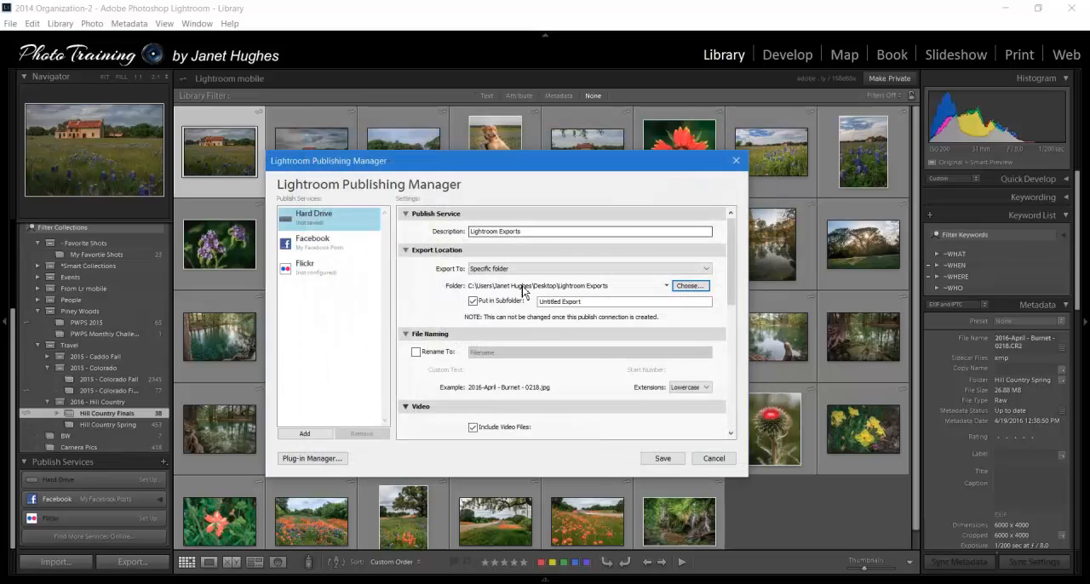
# - Set the export location to Desktop, in a subfolder named Lightroom Exports
pyautogui.click(705, 269)
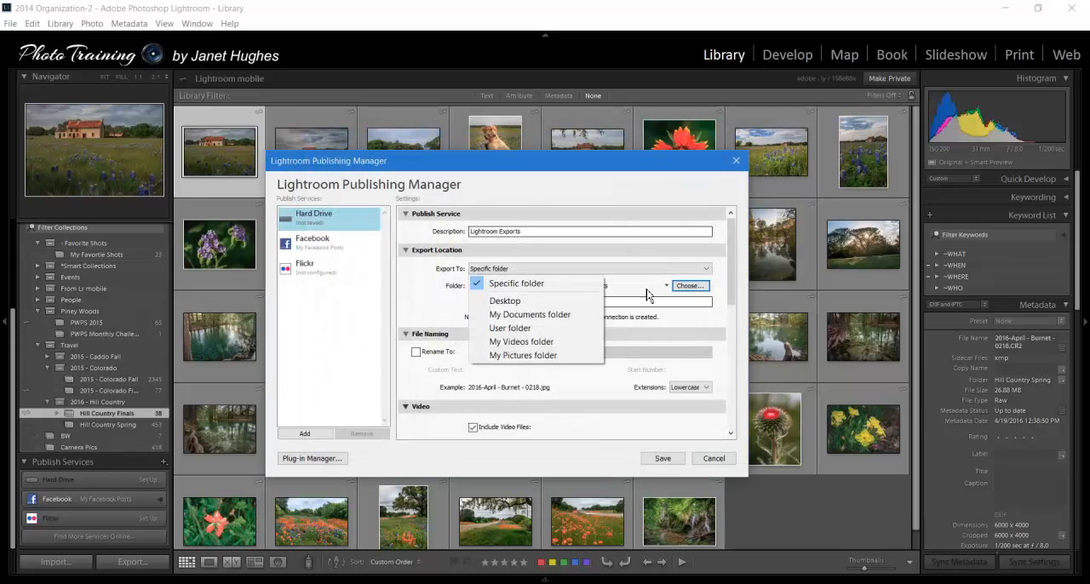
pyautogui.click(561, 301)
pyautogui.click(473, 301)
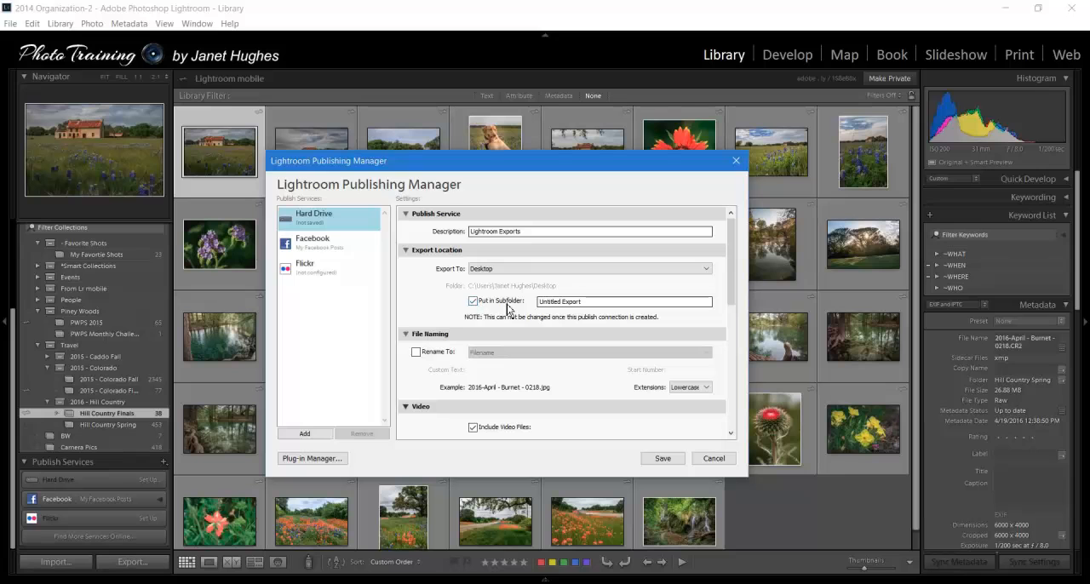
pyautogui.moveTo(583, 305); pyautogui.dragTo(538, 303)
pyautogui.write('Lightroom Ex')
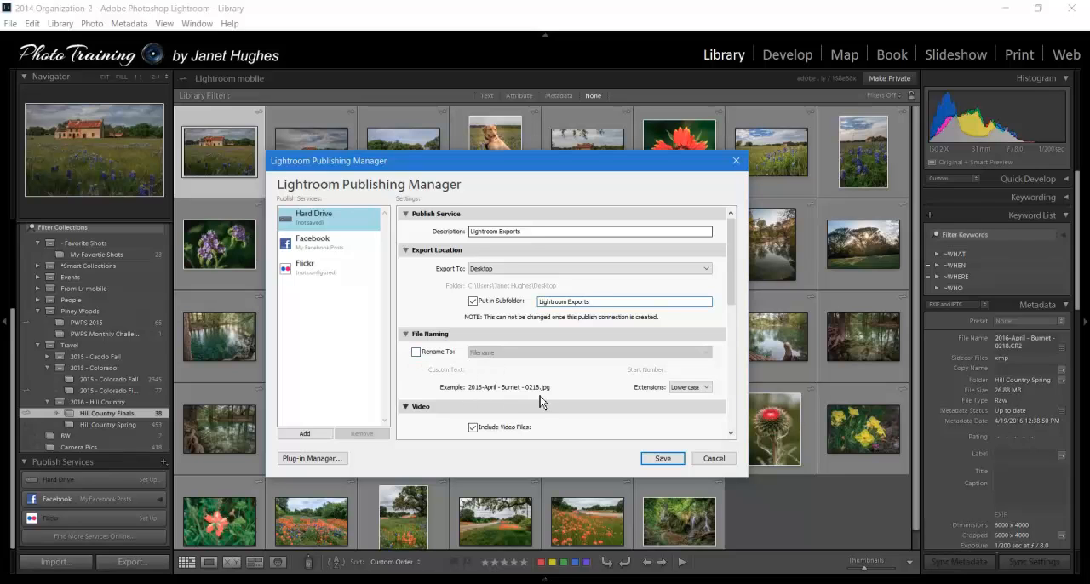
pyautogui.click(417, 353)
pyautogui.click(707, 352)
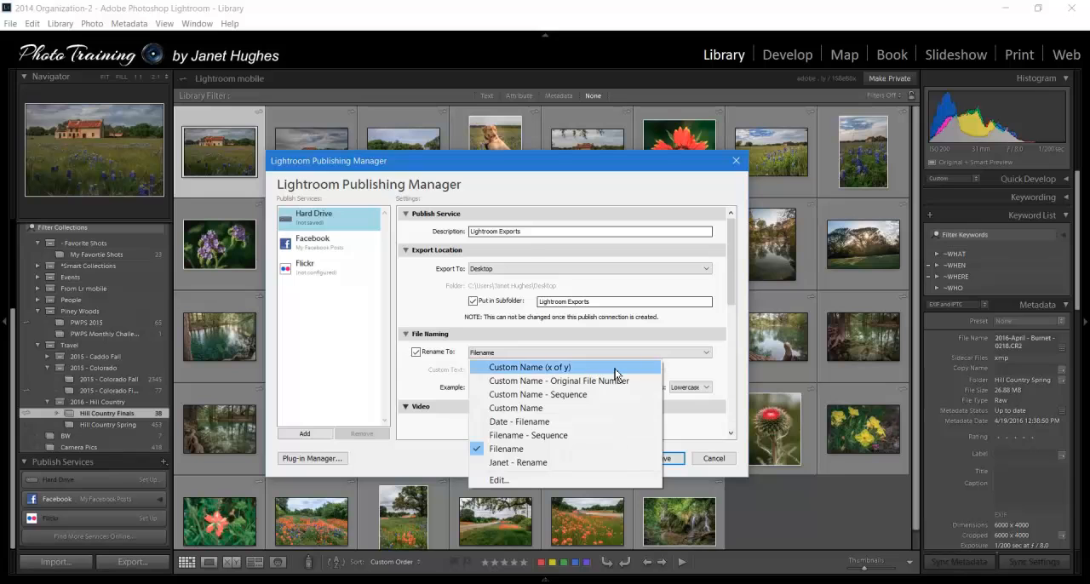
pyautogui.click(706, 377)
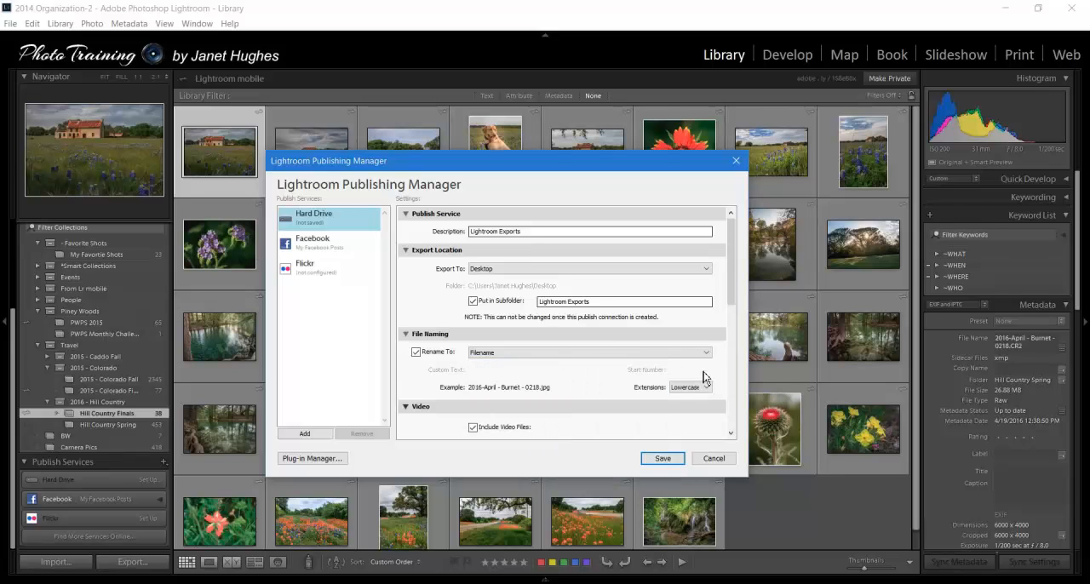
pyautogui.click(417, 353)
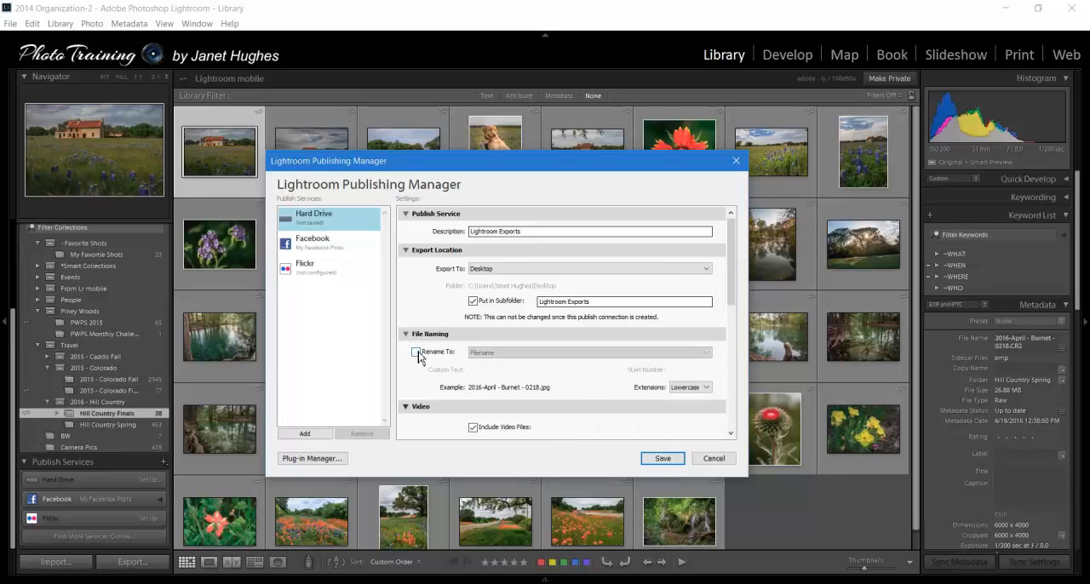
# - Set the publish service's file settings to JPEG image format at quality 100
pyautogui.scroll(-5, 540, 426)
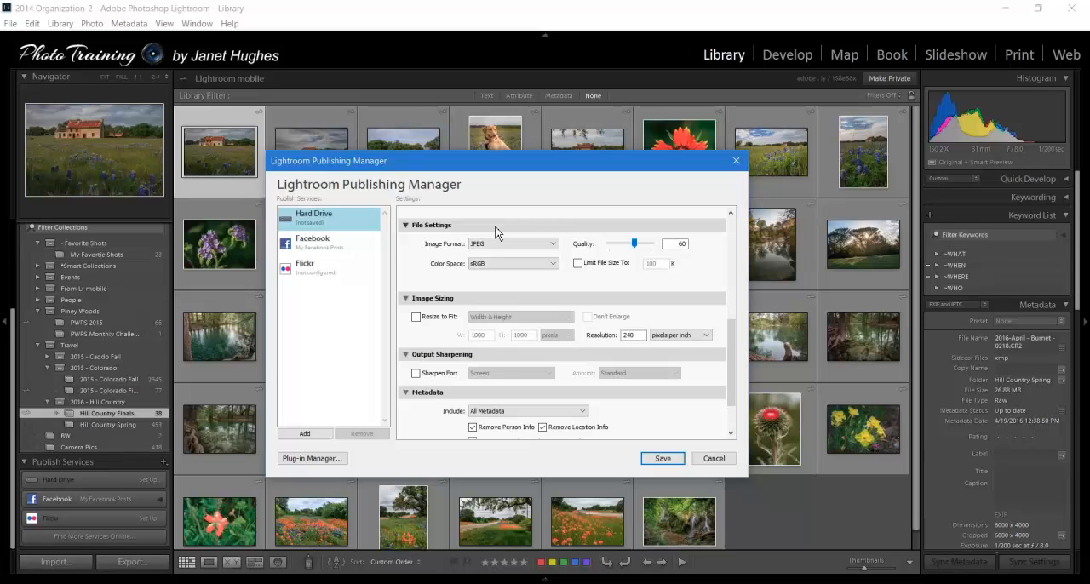
pyautogui.click(553, 246)
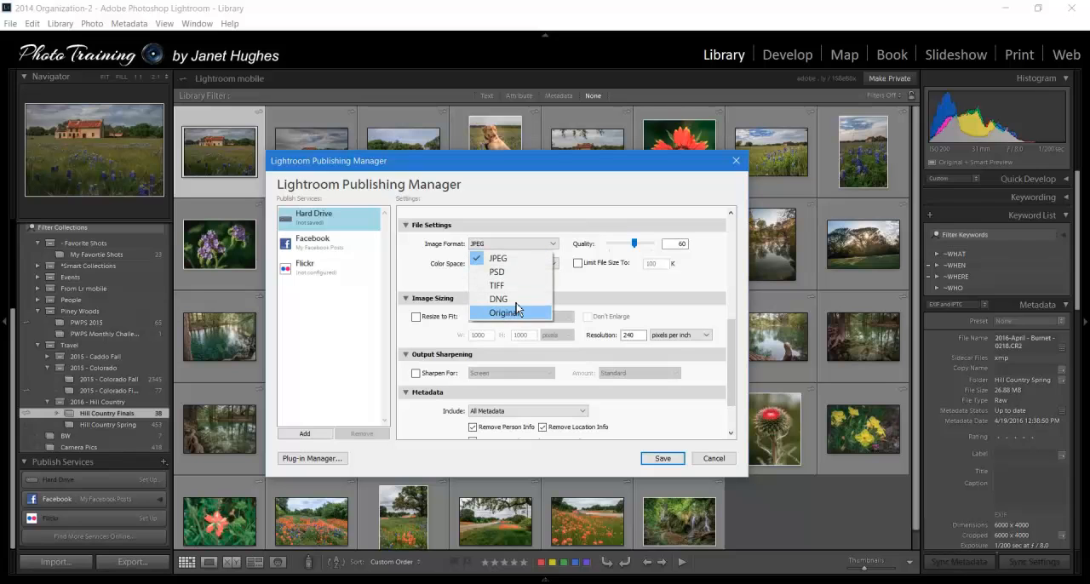
pyautogui.click(500, 263)
pyautogui.moveTo(634, 244); pyautogui.dragTo(658, 247)
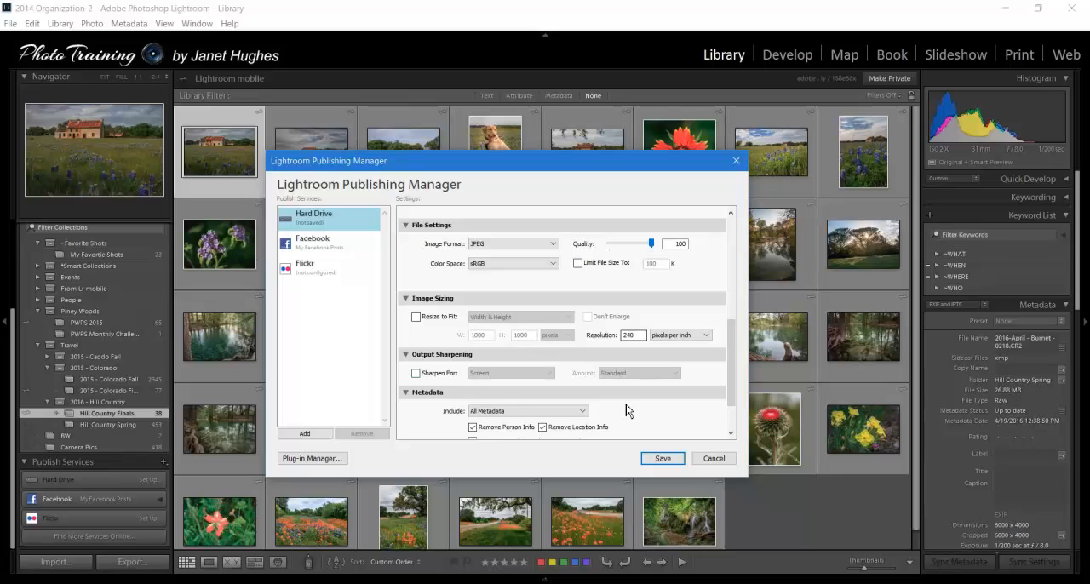
# - Limit the included metadata to Copyright Only and save the Hard Drive publish service
pyautogui.click(730, 432)
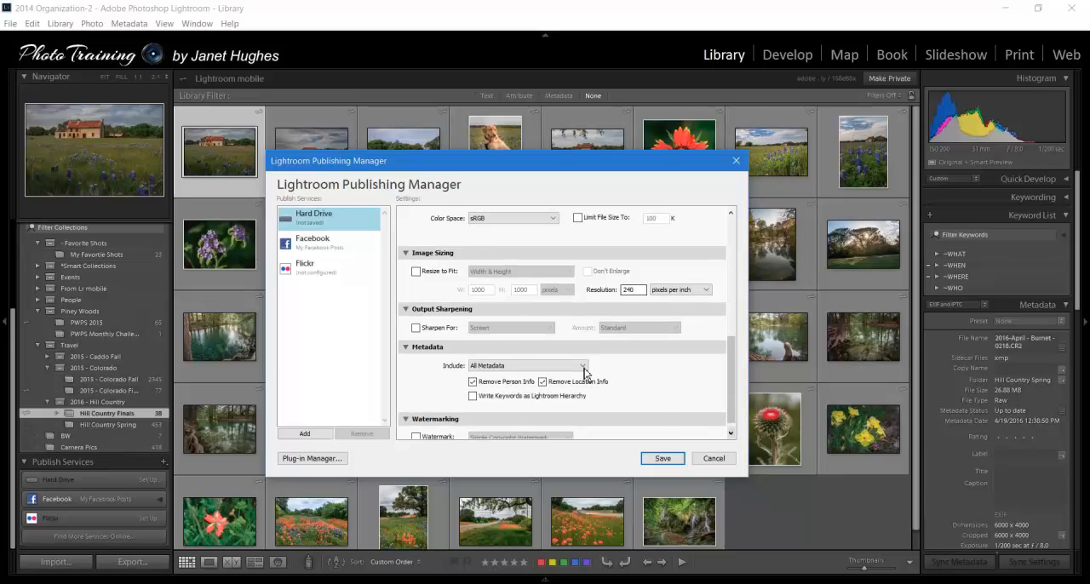
pyautogui.click(583, 370)
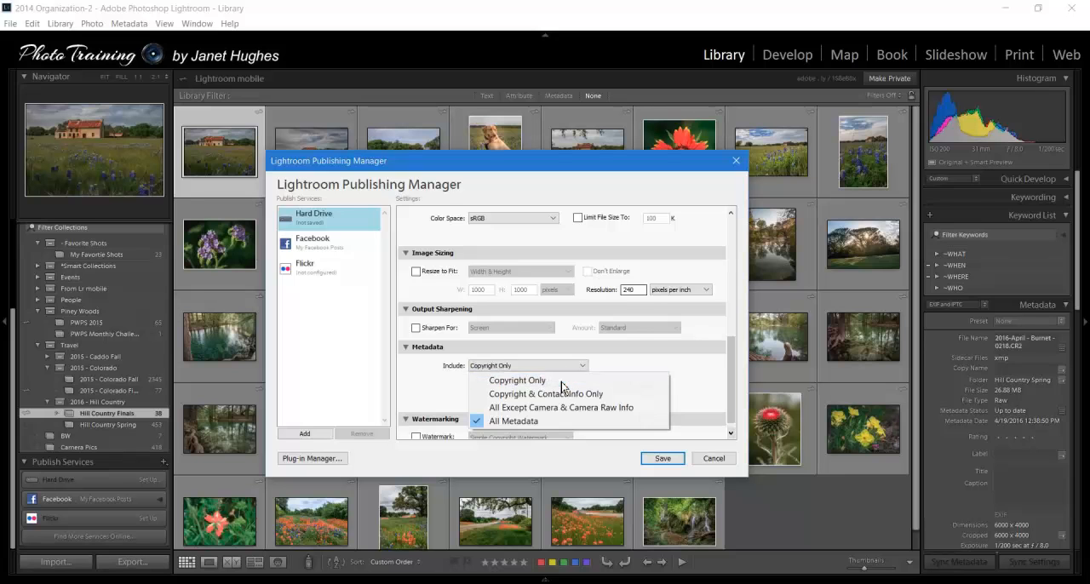
pyautogui.click(561, 382)
pyautogui.click(730, 434)
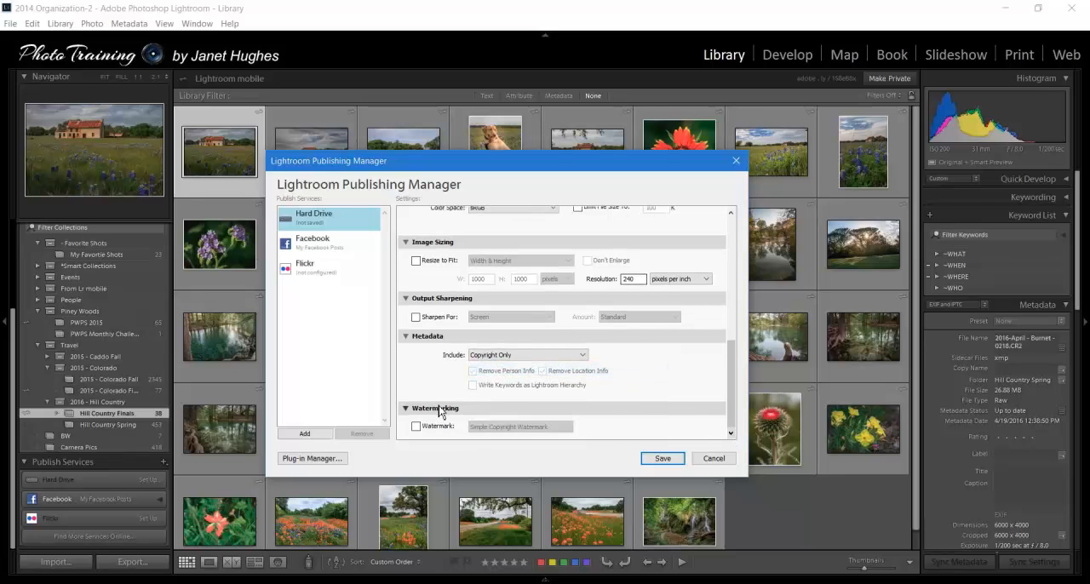
pyautogui.click(663, 459)
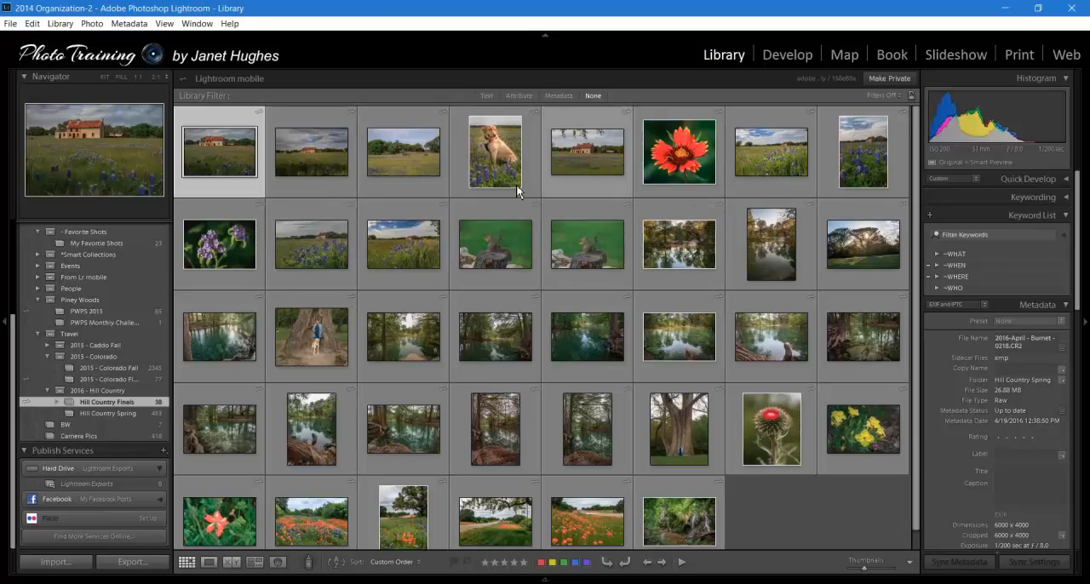
# - Add nine Hill Country Finals photos, including the farmhouse, dog, red flower and thistle, to the Lightroom Exports published folder
pyautogui.moveTo(230, 154)
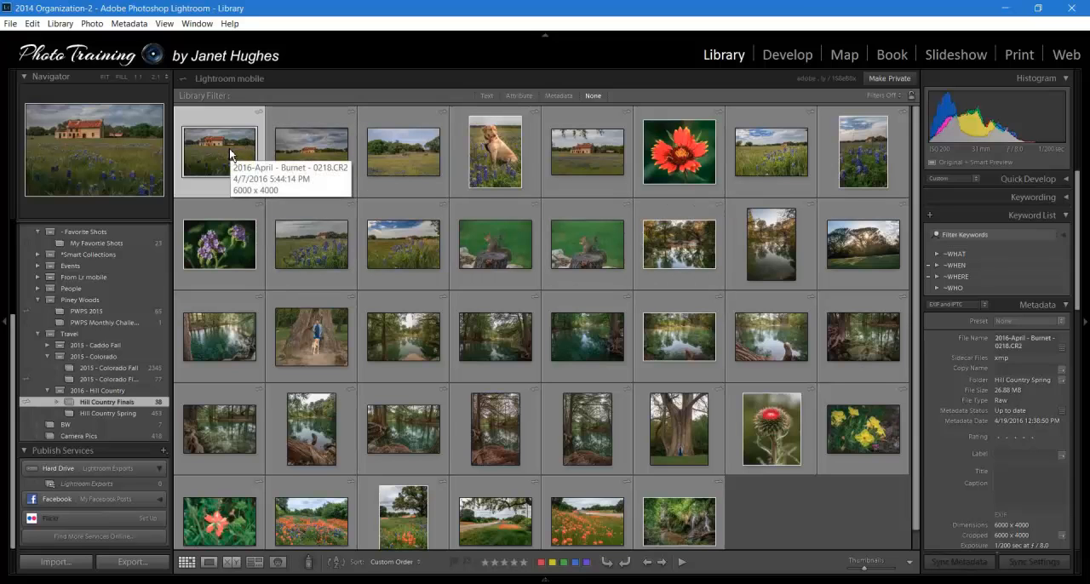
pyautogui.moveTo(506, 163)
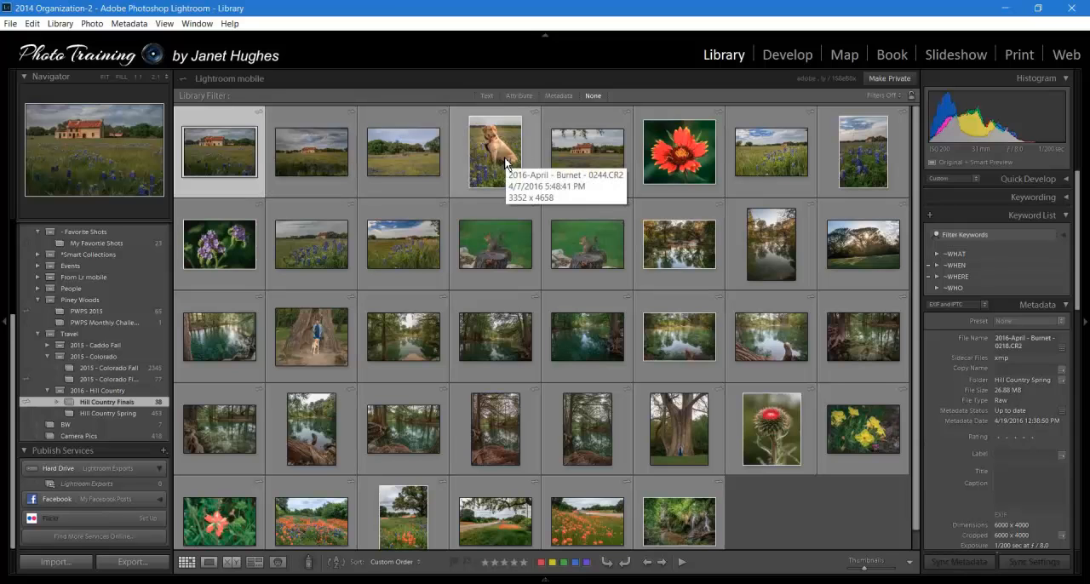
pyautogui.keyDown('ctrl'); pyautogui.click(495, 162); pyautogui.keyUp('ctrl')
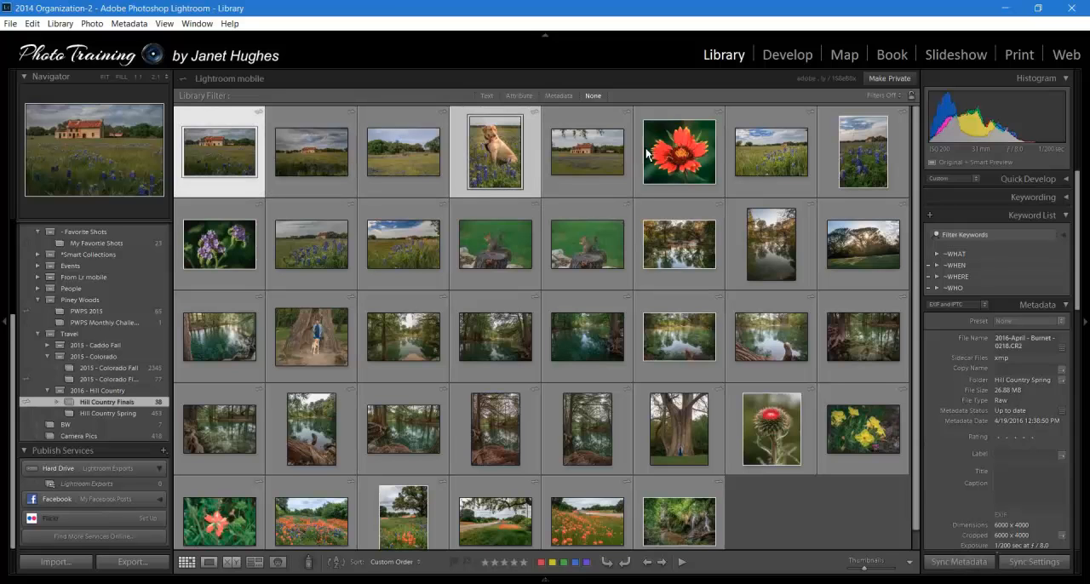
pyautogui.keyDown('ctrl'); pyautogui.click(678, 156); pyautogui.keyUp('ctrl')
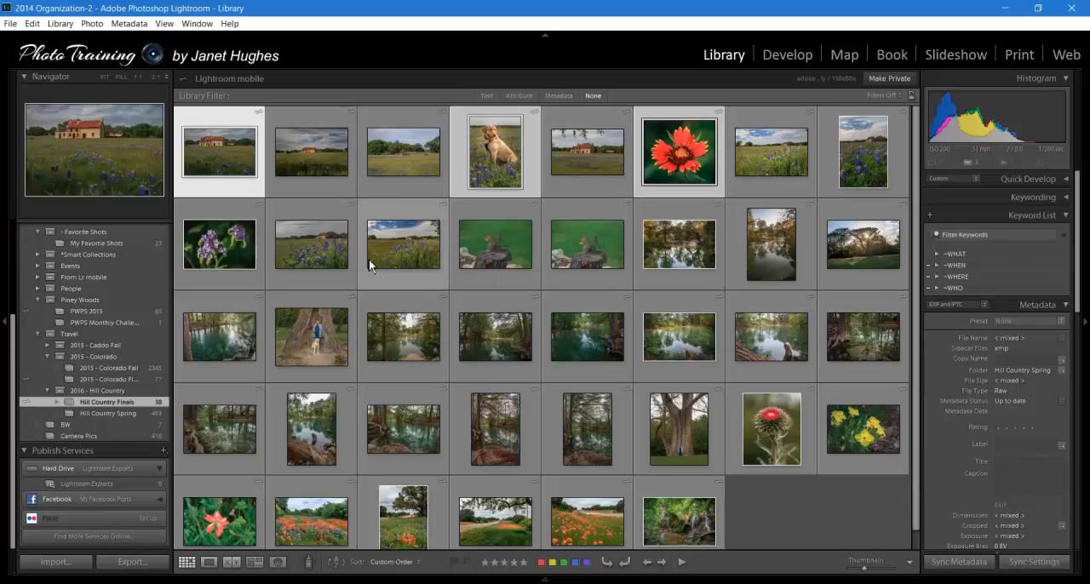
pyautogui.keyDown('ctrl'); pyautogui.click(693, 344); pyautogui.keyUp('ctrl')
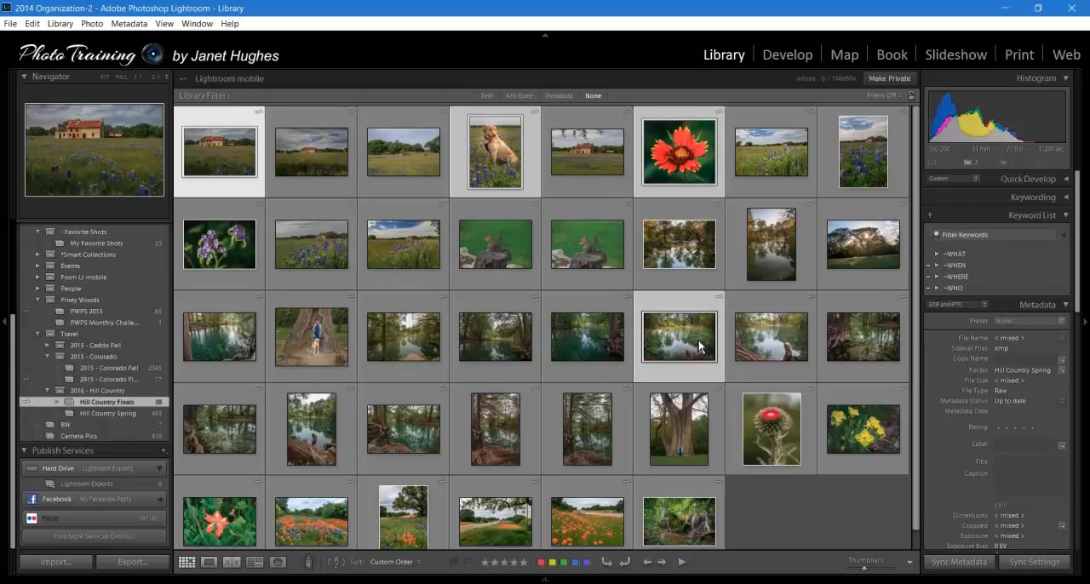
pyautogui.keyDown('ctrl'); pyautogui.click(688, 247); pyautogui.keyUp('ctrl')
pyautogui.keyDown('ctrl'); pyautogui.click(785, 429); pyautogui.keyUp('ctrl')
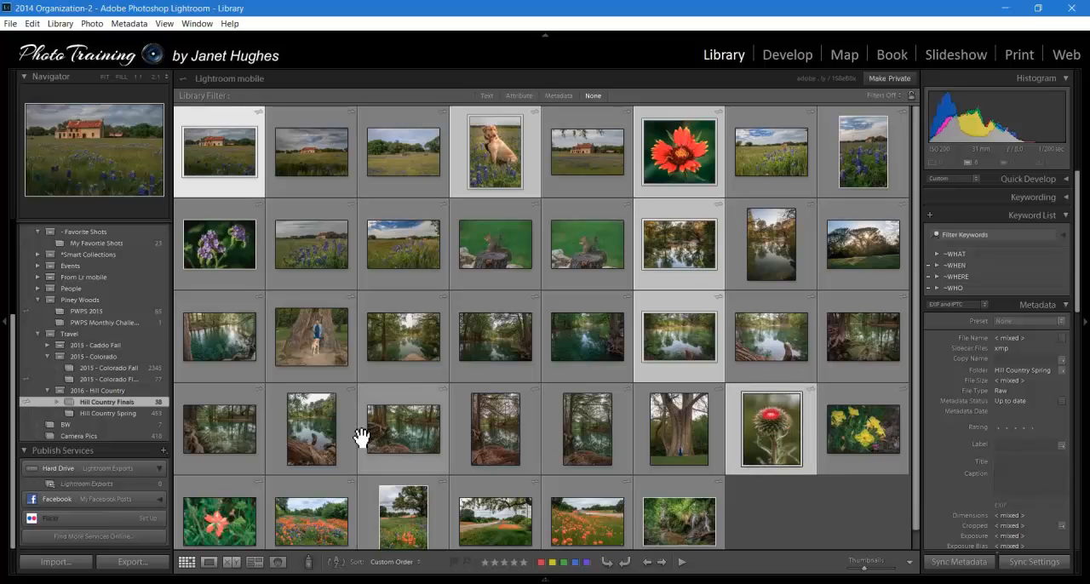
pyautogui.keyDown('ctrl'); pyautogui.click(851, 345); pyautogui.keyUp('ctrl')
pyautogui.keyDown('ctrl'); pyautogui.click(405, 521); pyautogui.keyUp('ctrl')
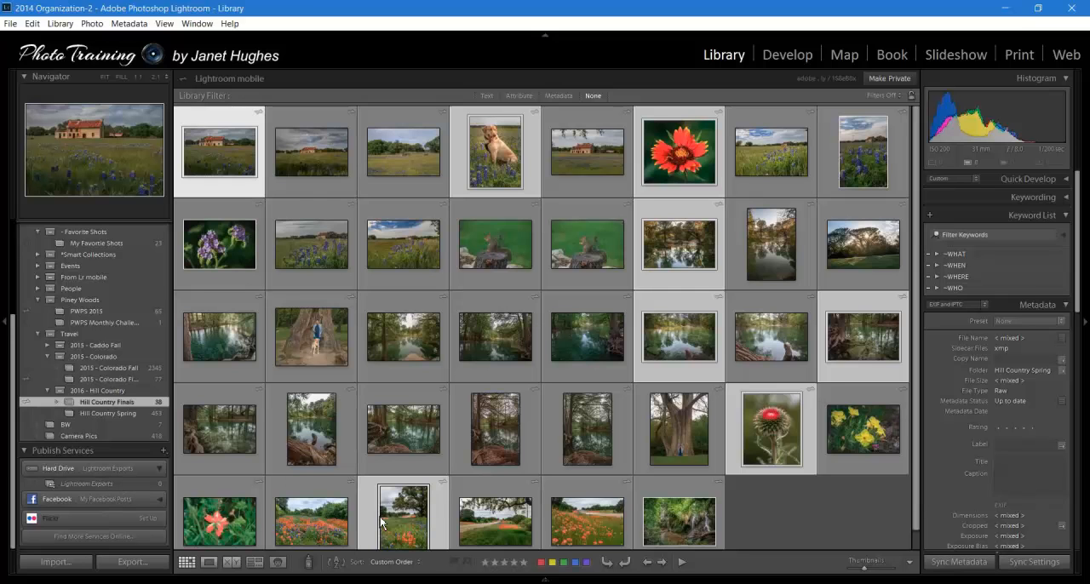
pyautogui.moveTo(383, 521); pyautogui.dragTo(106, 474)
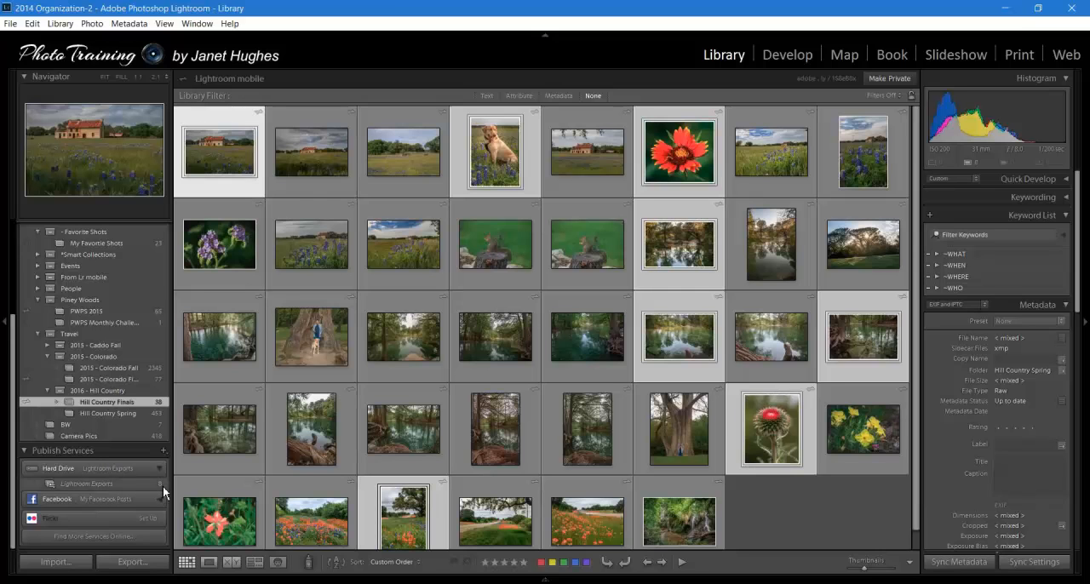
# - Show the Lightroom Exports published folder and publish its photos to the hard drive
pyautogui.click(315, 418)
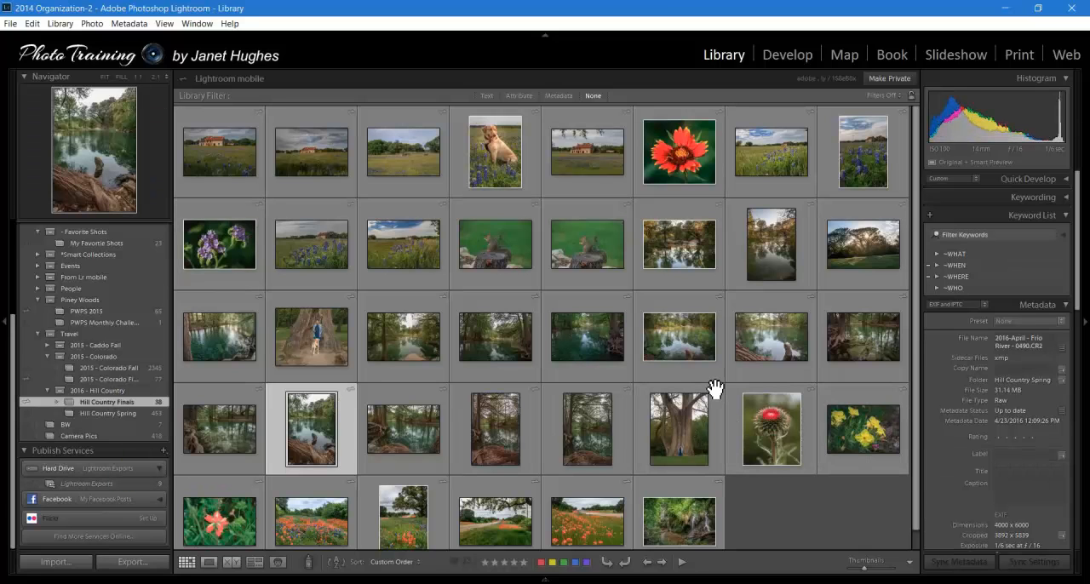
pyautogui.click(103, 482)
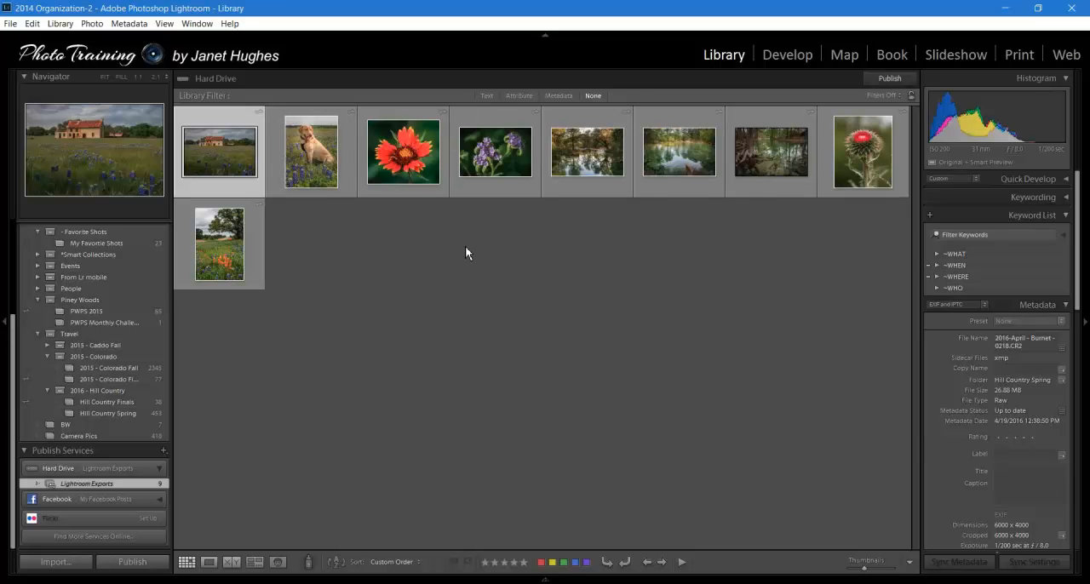
pyautogui.click(897, 77)
# - Switch to the Windows desktop and open the Lightroom Exports folder to check the published files
pyautogui.press('super+d')
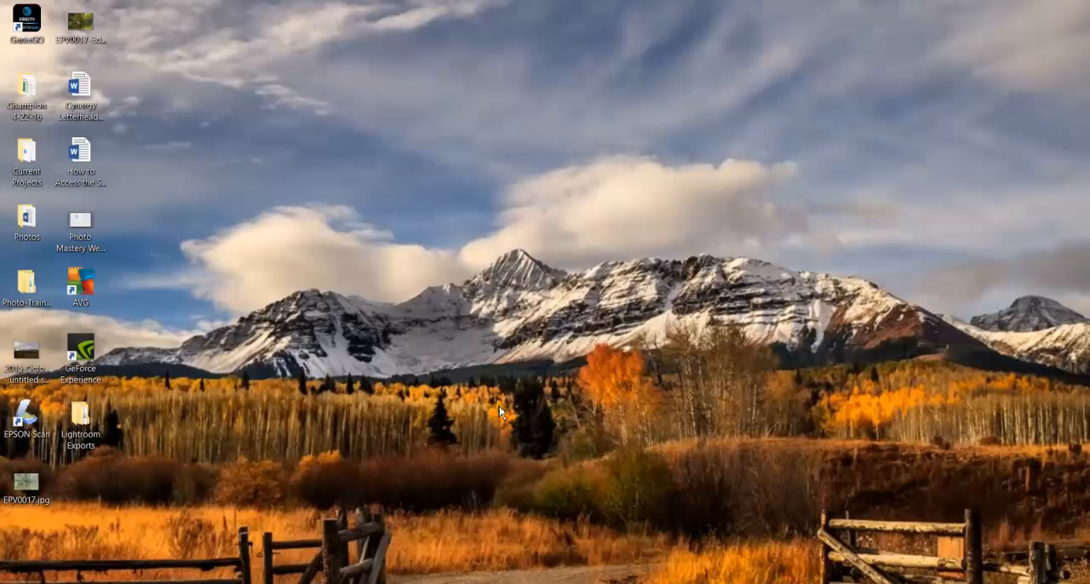
pyautogui.click(88, 417)
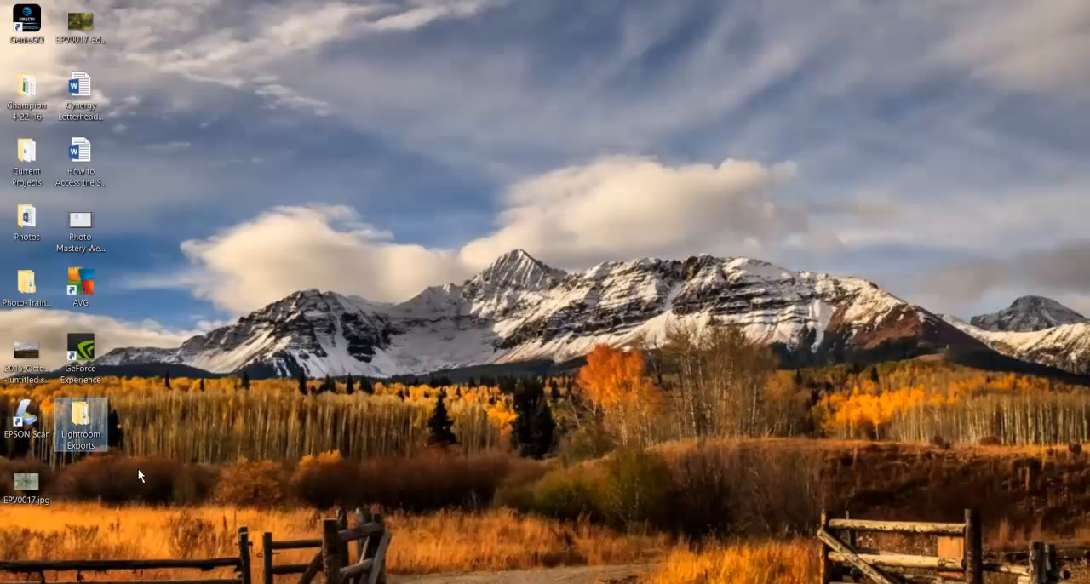
pyautogui.doubleClick(75, 438)
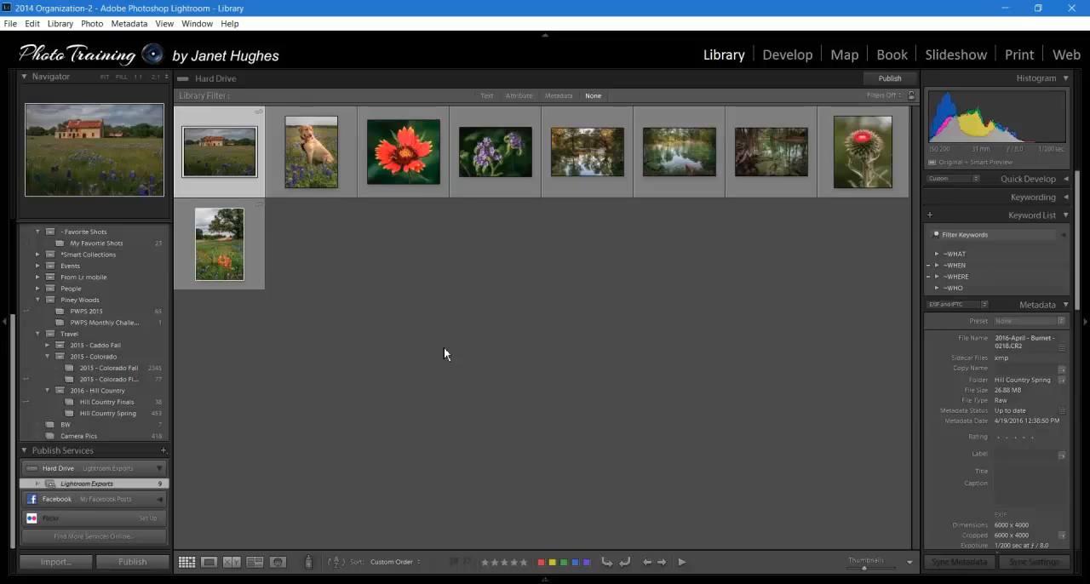
# - Return to the Hill Country Finals collection in Lightroom and open the first farmhouse photo, Burnet - 0218, in single-image view
pyautogui.click(101, 403)
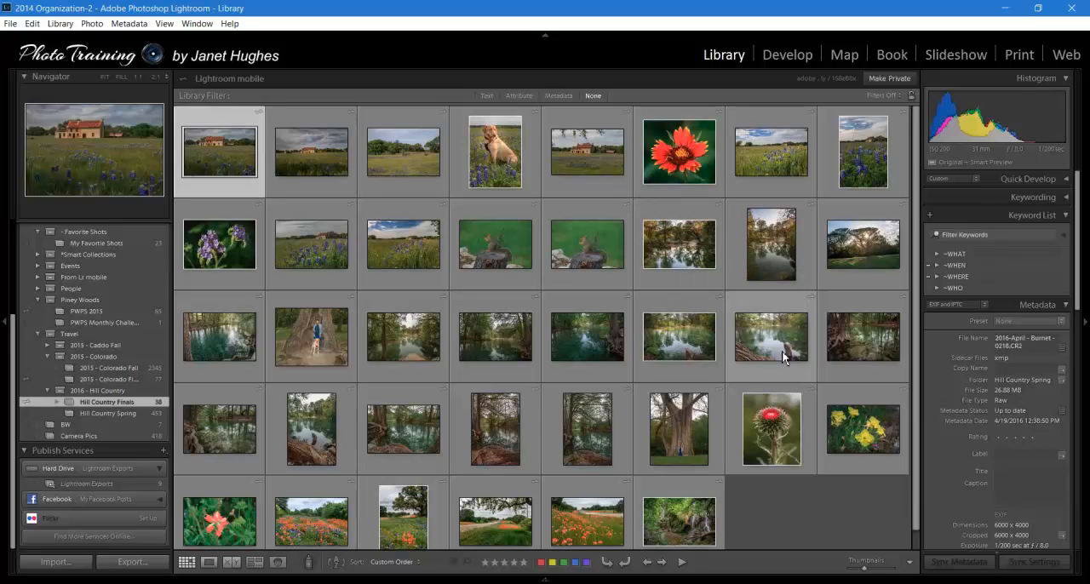
pyautogui.click(307, 158)
pyautogui.click(219, 151)
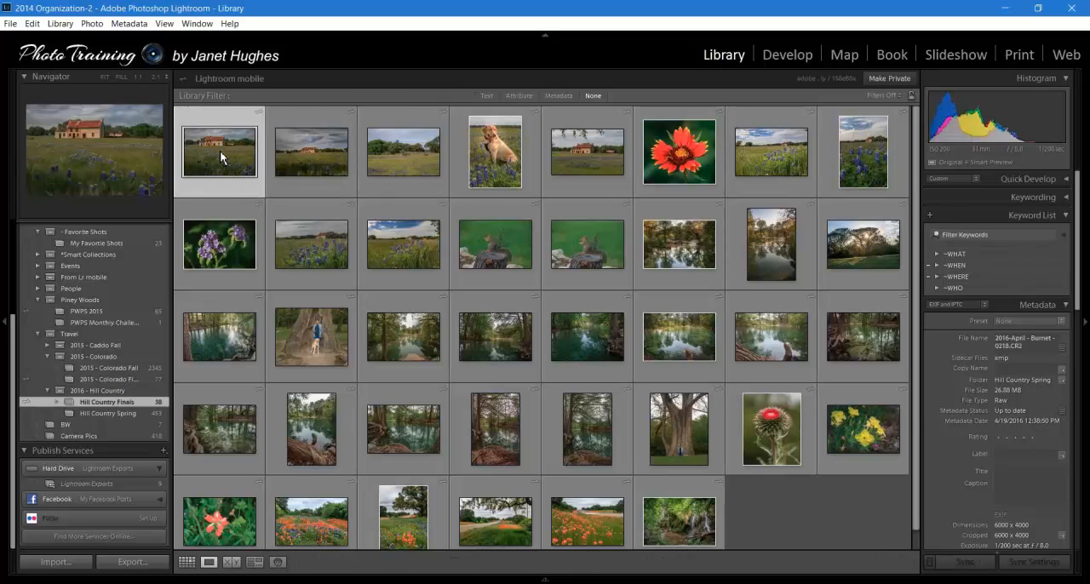
pyautogui.doubleClick(220, 150)
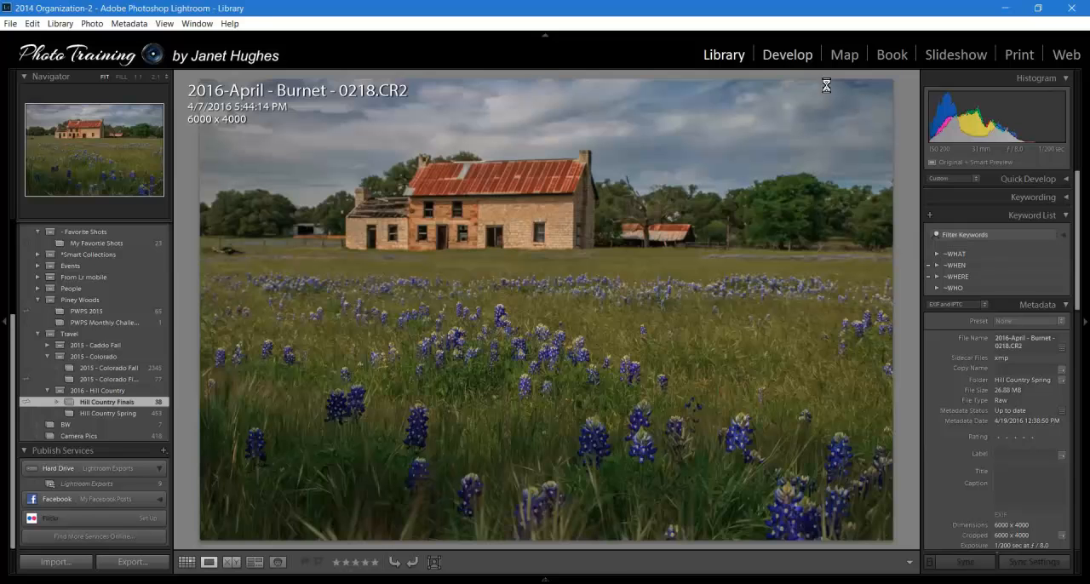
# - Take the Burnet - 0218 farmhouse photo into the Develop module and convert it to black and white
pyautogui.click(800, 60)
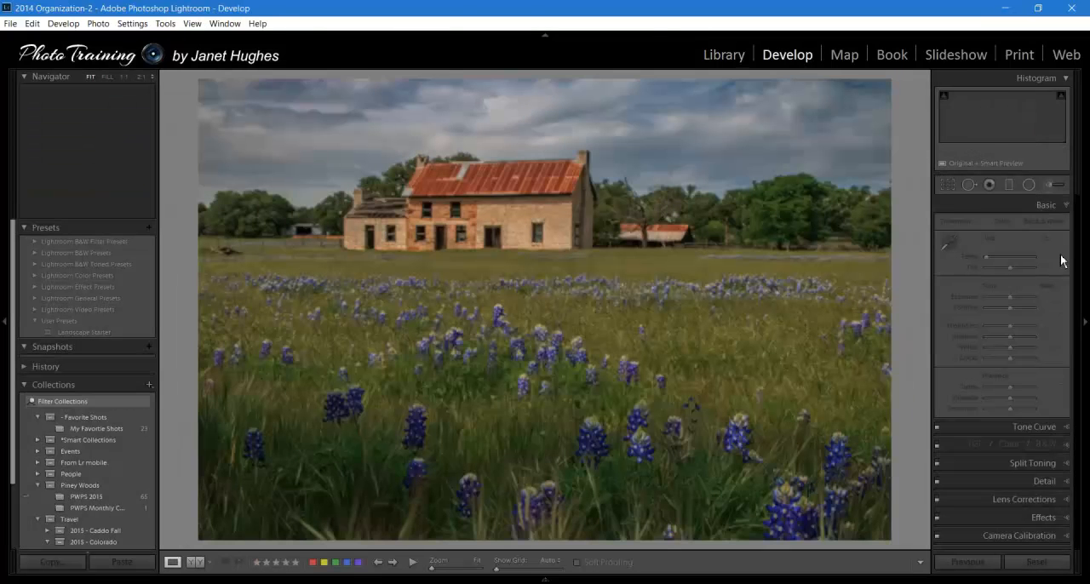
pyautogui.click(1064, 208)
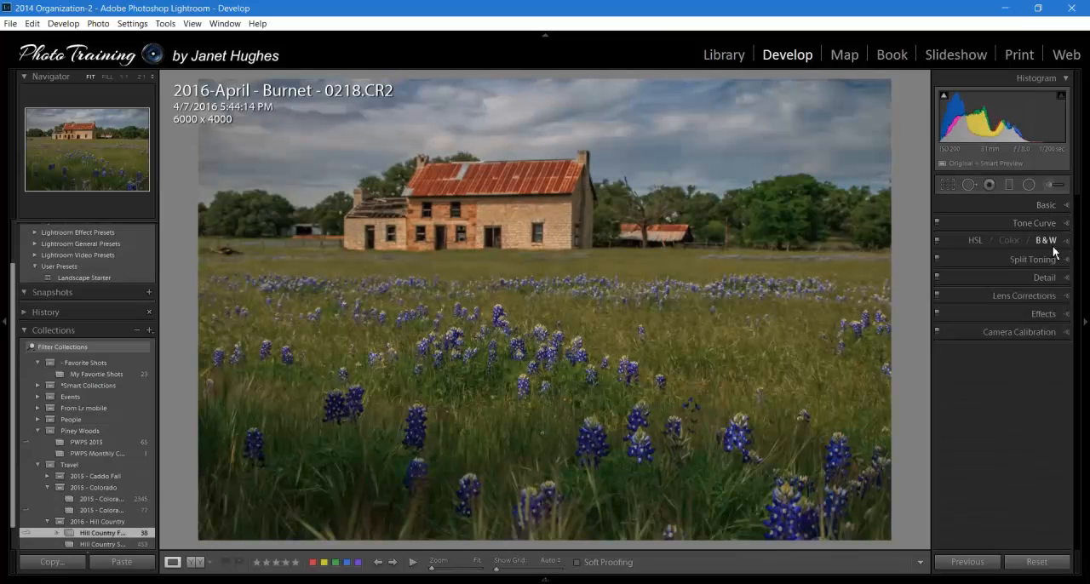
pyautogui.click(1049, 243)
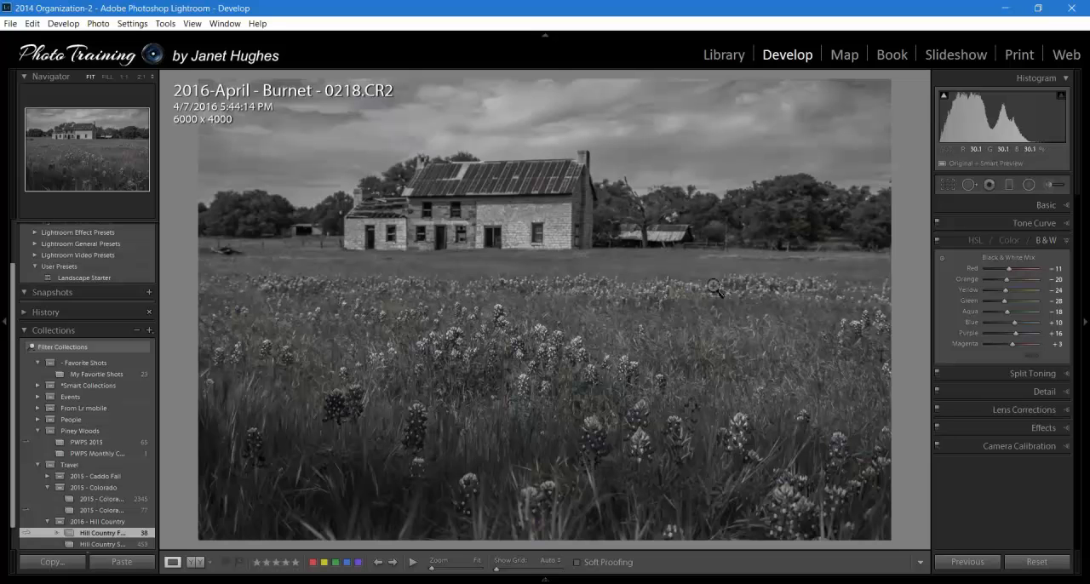
# - Set the Tone Curve to Medium Contrast with Darks at -11 and Lights at +29, and save a snapshot named BW
pyautogui.click(1066, 222)
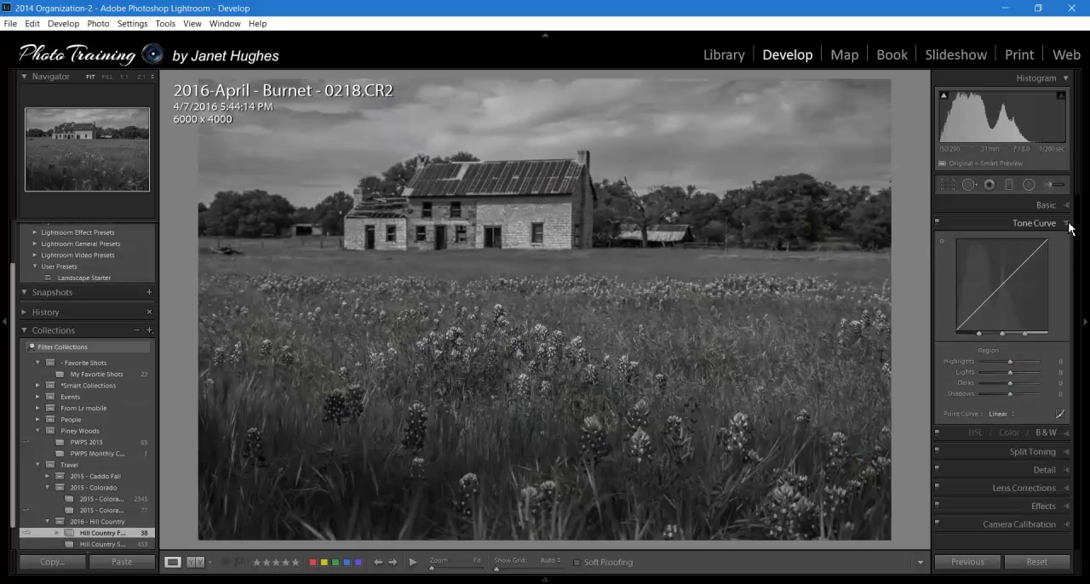
pyautogui.click(1000, 414)
pyautogui.click(1004, 443)
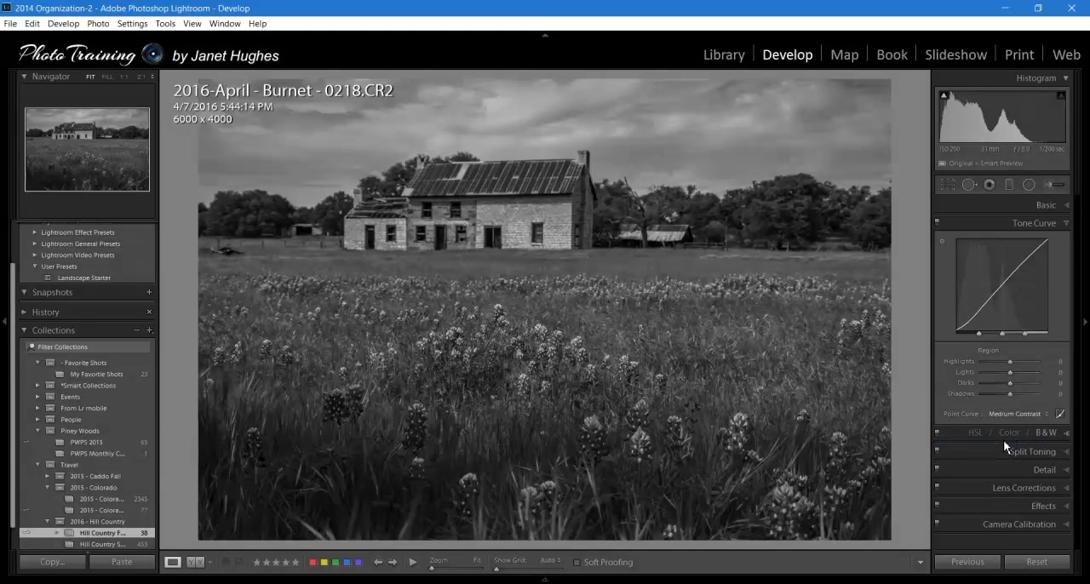
pyautogui.moveTo(986, 298); pyautogui.dragTo(984, 309)
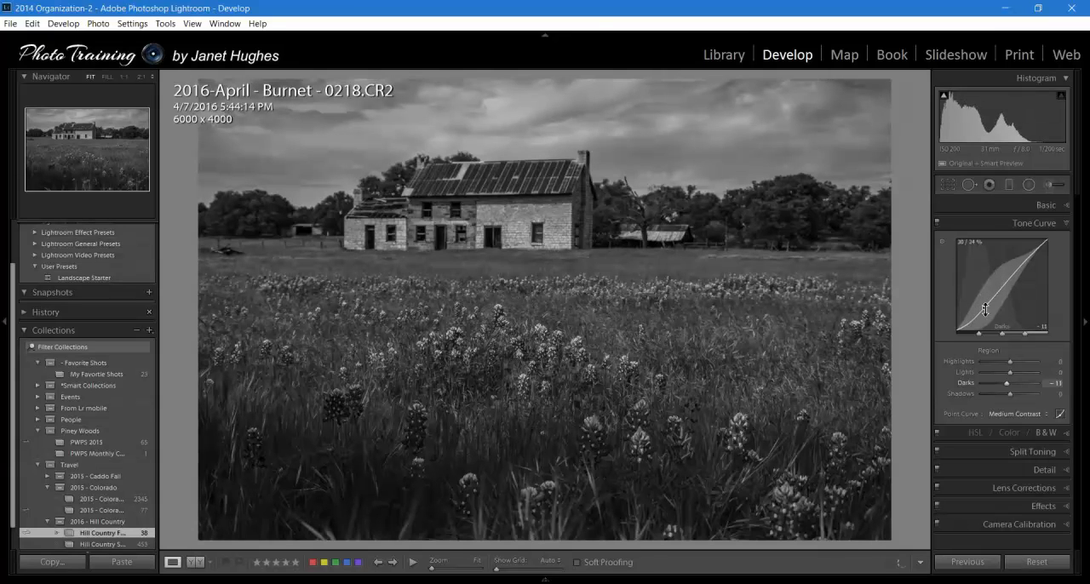
pyautogui.moveTo(1014, 273); pyautogui.dragTo(1009, 259)
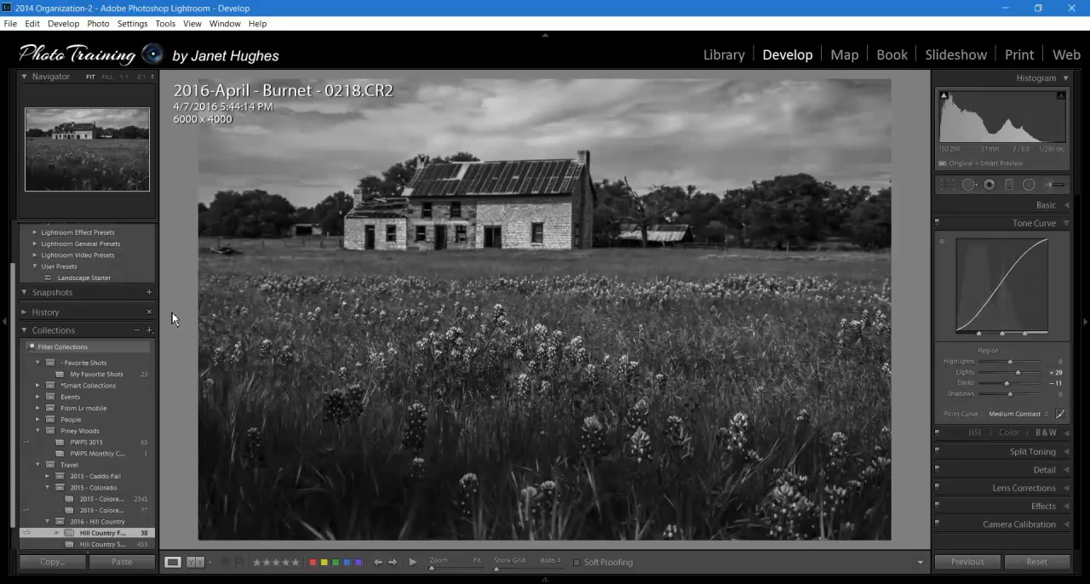
pyautogui.click(141, 294)
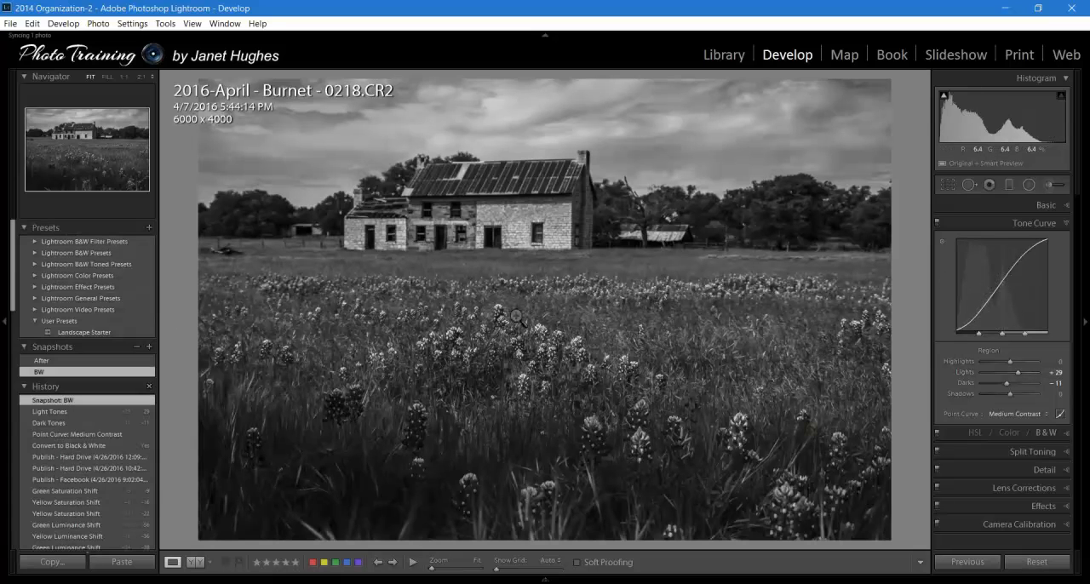
# - Return to the Library grid, show the Lightroom Exports published folder, and republish the modified farmhouse photo
pyautogui.click(731, 57)
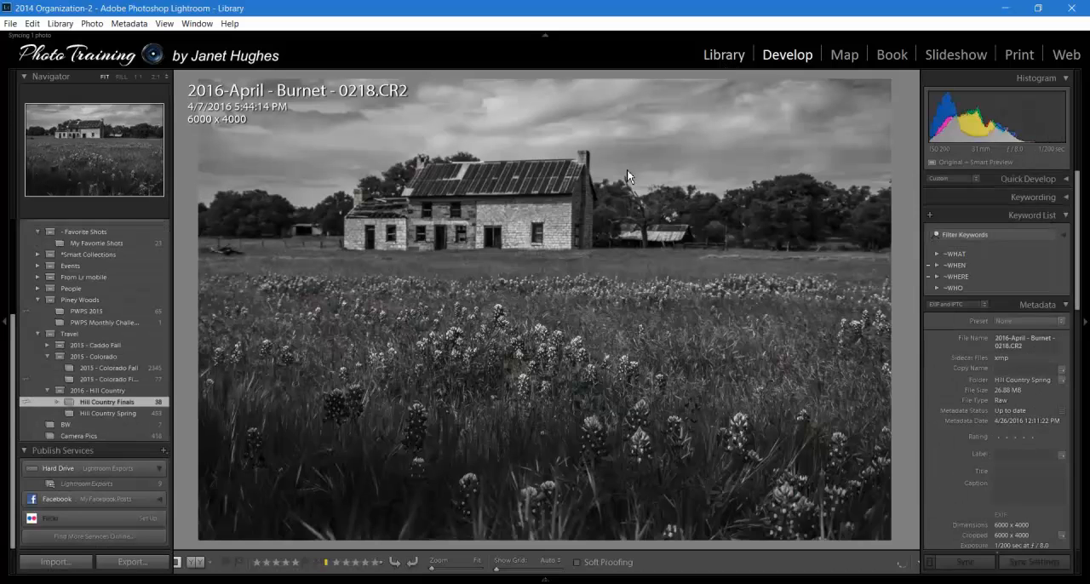
pyautogui.click(186, 562)
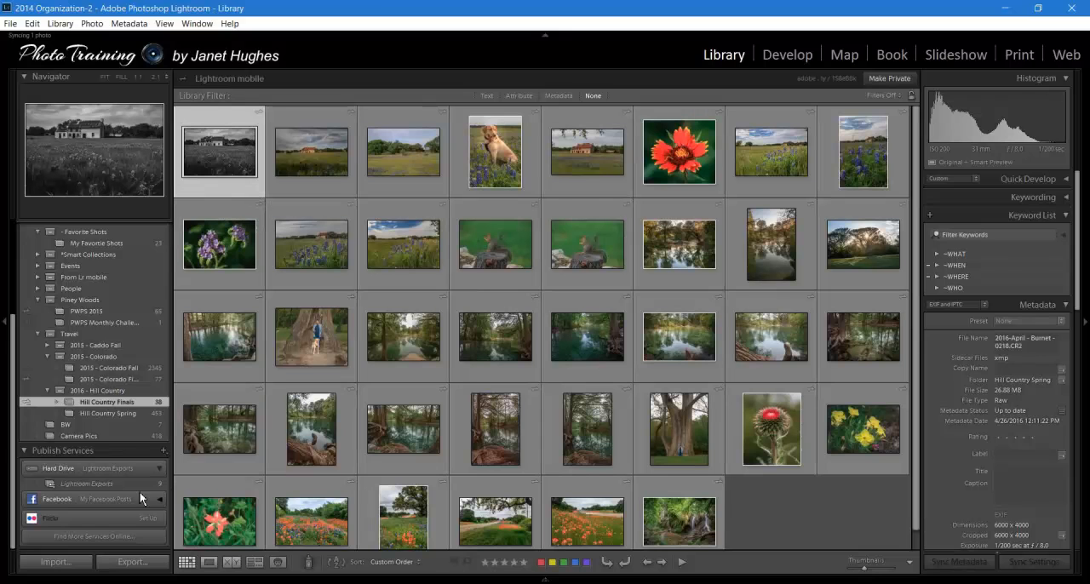
pyautogui.click(108, 485)
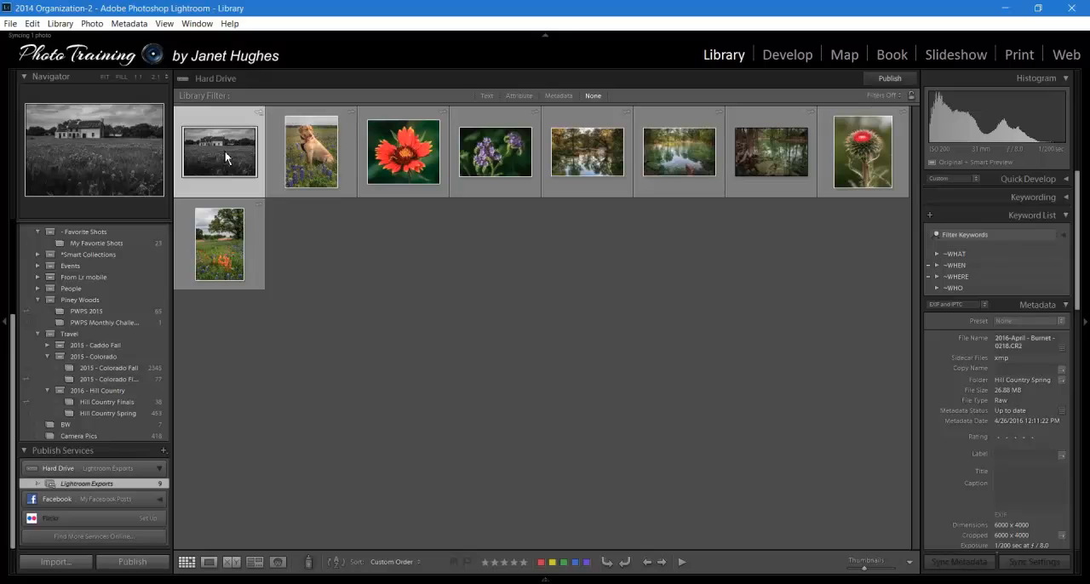
pyautogui.click(903, 86)
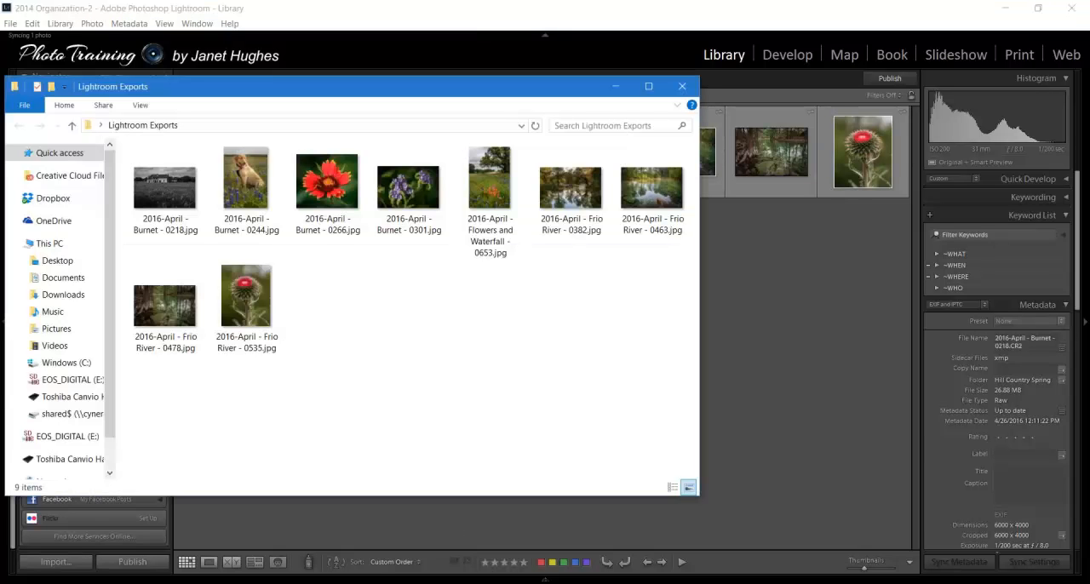
# - View the republished 2016-April - Burnet - 0218.jpg from the Lightroom Exports folder in Photos and close the viewer
pyautogui.click(168, 207)
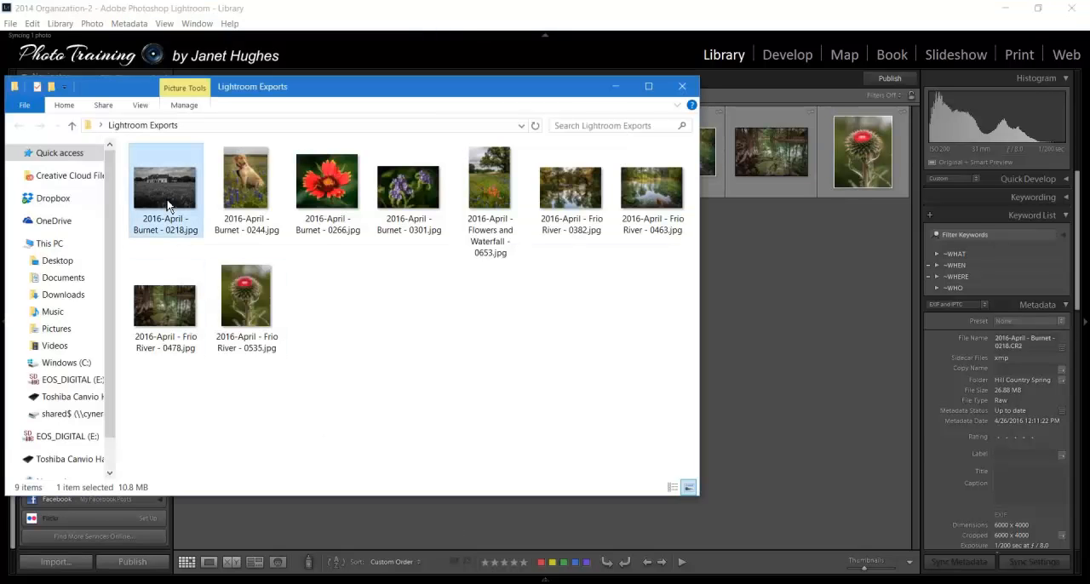
pyautogui.doubleClick(168, 205)
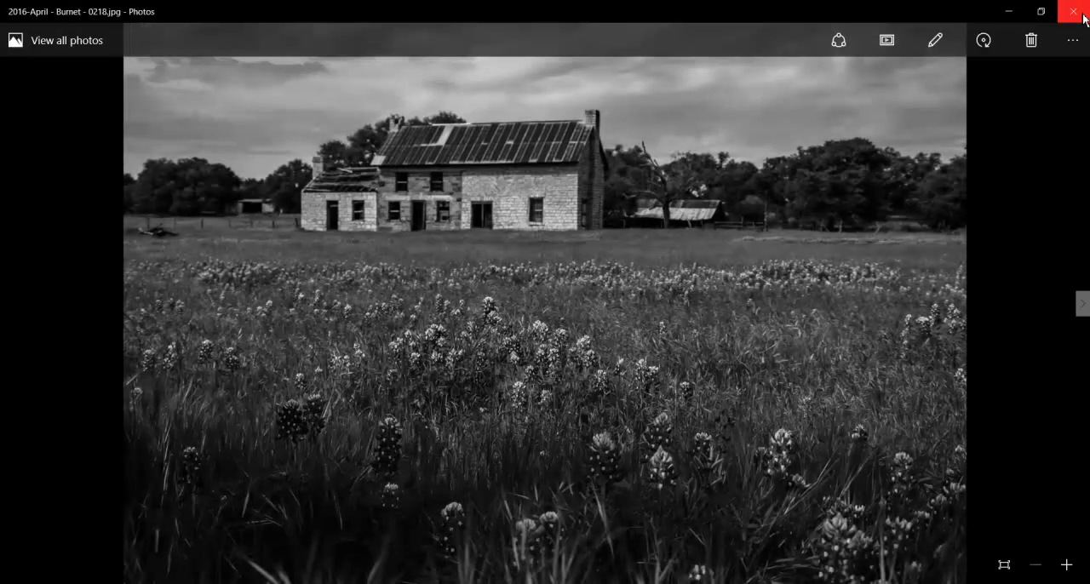
pyautogui.click(1075, 12)
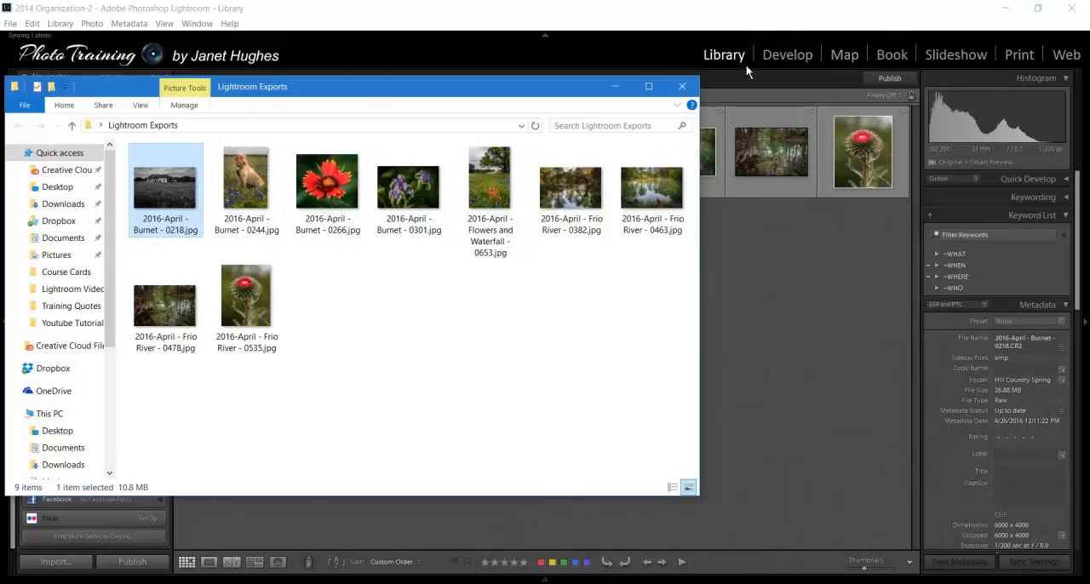
# - Switch back to Lightroom and apply the After snapshot to the farmhouse photo from Hill Country Finals in Develop
pyautogui.click(651, 52)
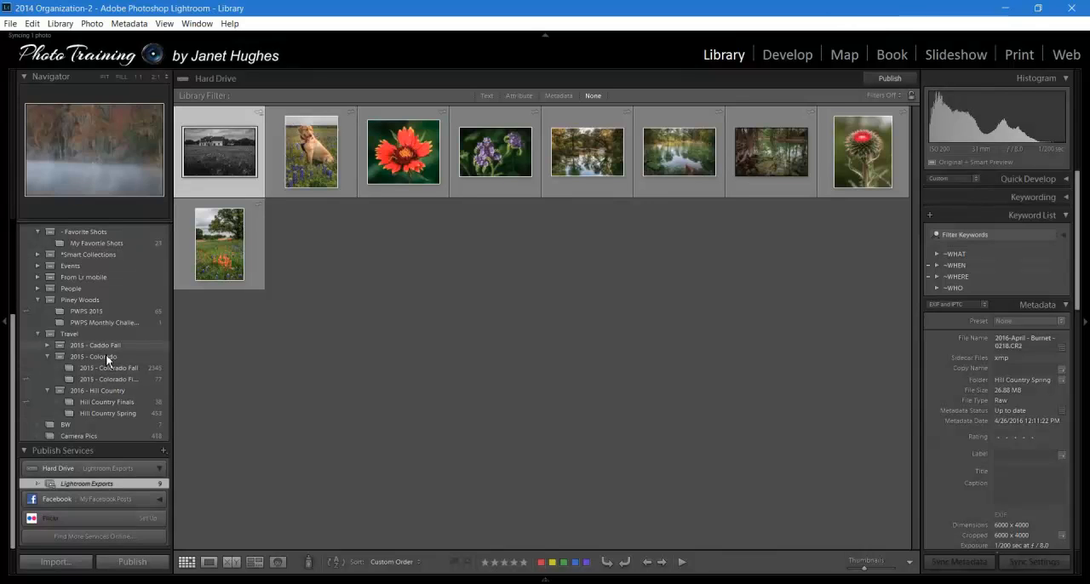
pyautogui.click(122, 407)
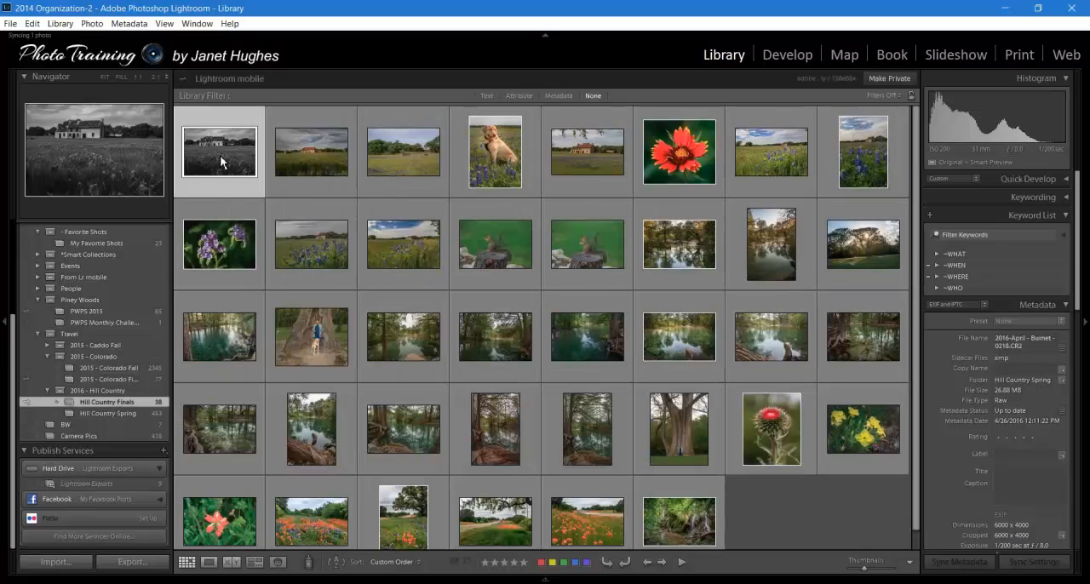
pyautogui.doubleClick(219, 155)
pyautogui.click(801, 54)
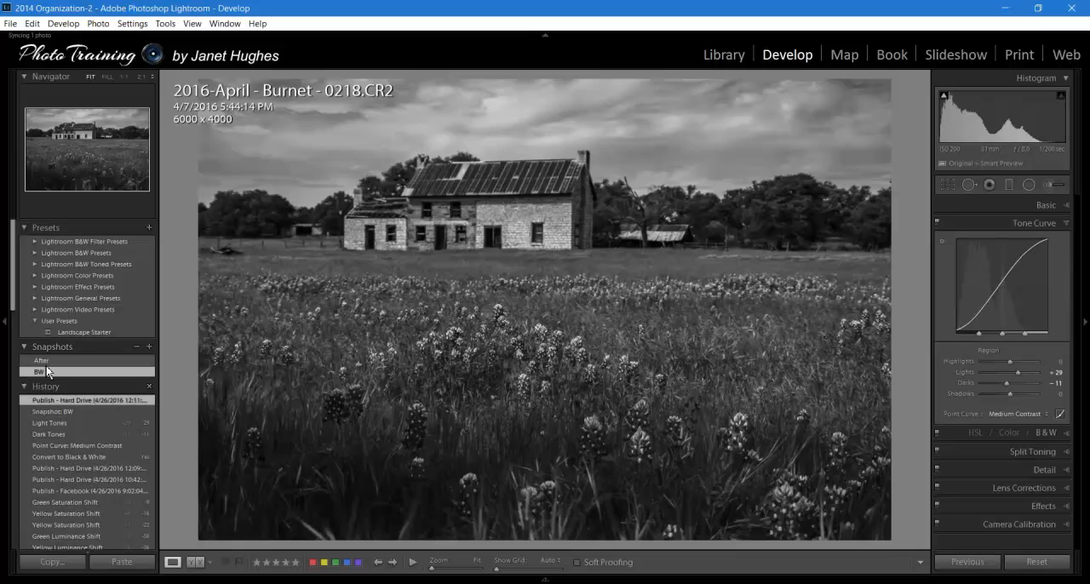
pyautogui.click(46, 361)
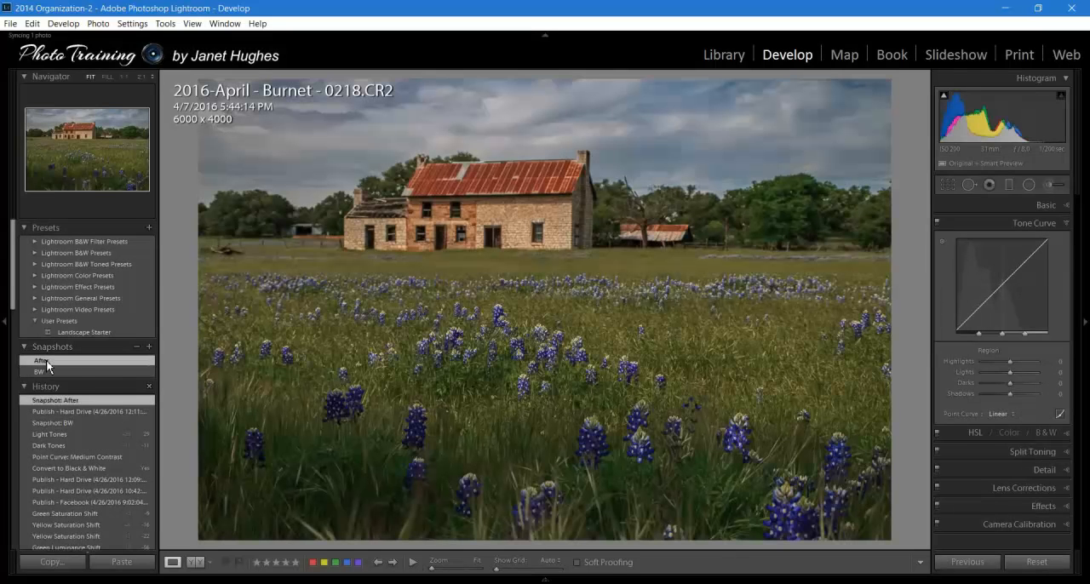
# - Go back to the Lightroom Exports published folder in the Library and publish the restored color version of the farmhouse photo
pyautogui.click(736, 57)
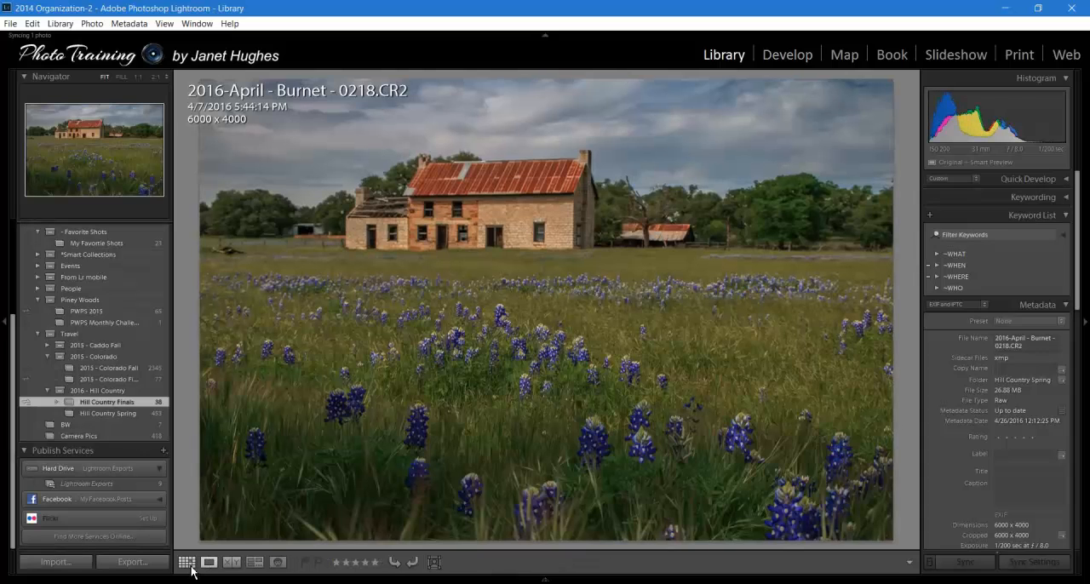
pyautogui.click(194, 560)
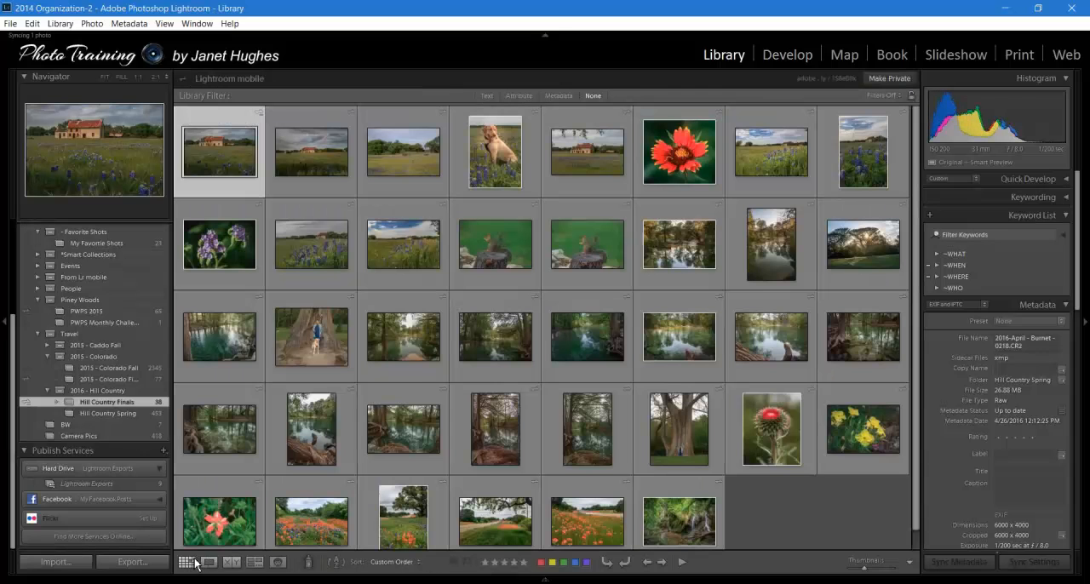
pyautogui.click(80, 484)
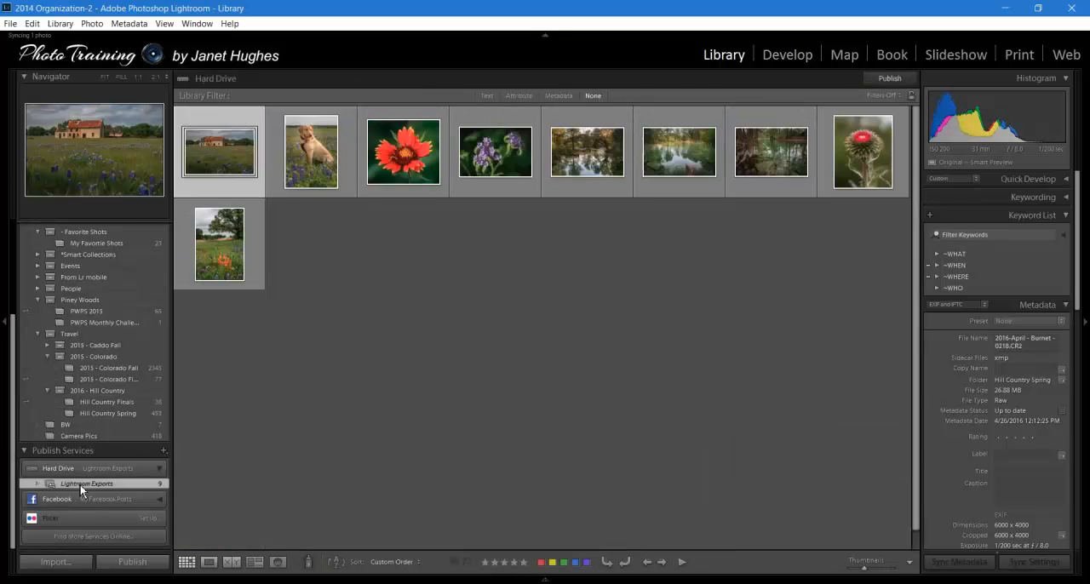
pyautogui.click(898, 79)
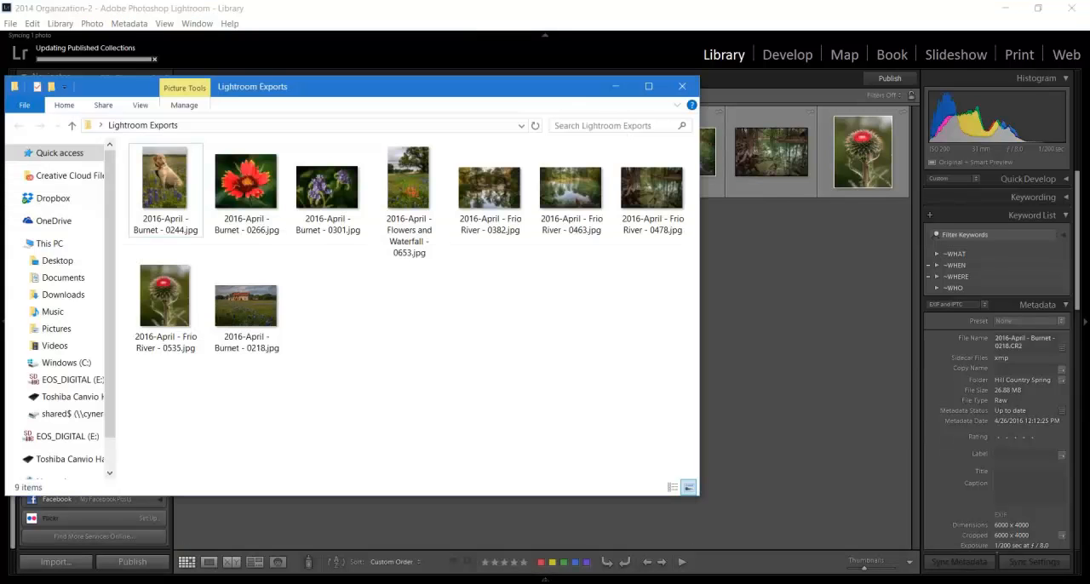
# - Check the updated 2016-April - Burnet - 0218.jpg in Photos, and close both the viewer and the Lightroom Exports folder window
pyautogui.doubleClick(262, 306)
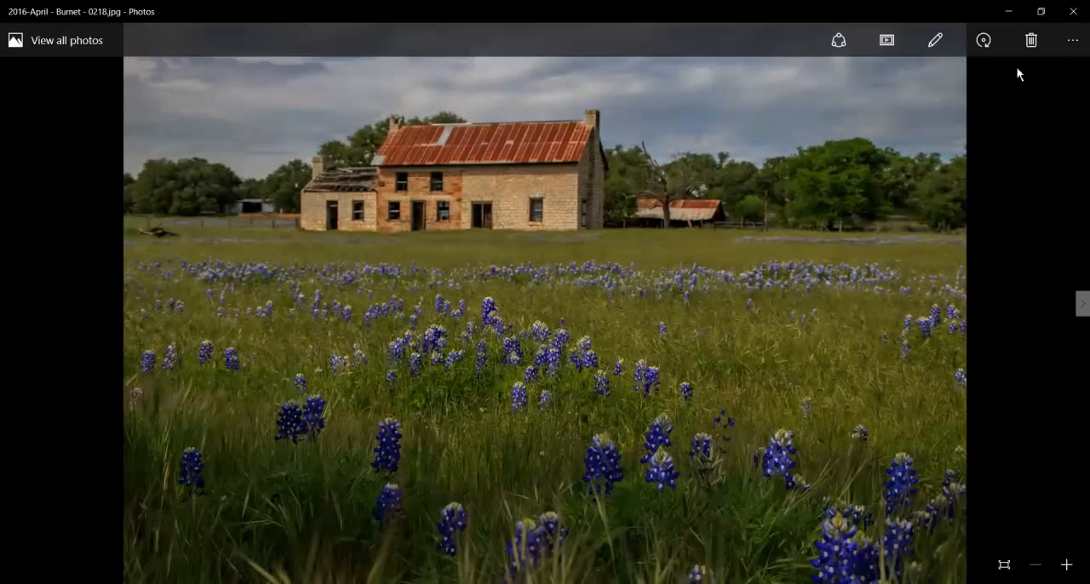
pyautogui.click(1073, 11)
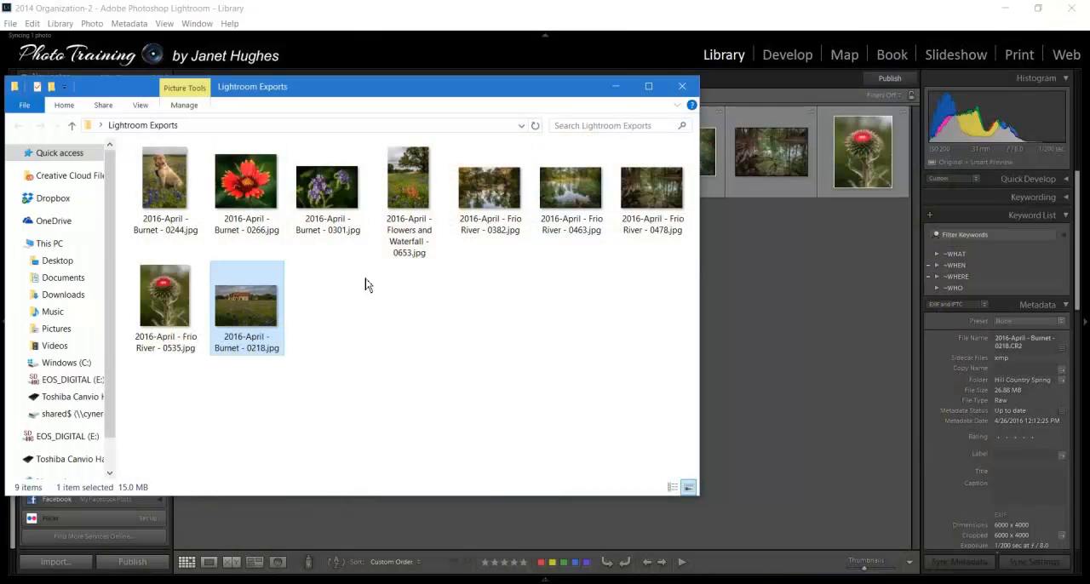
pyautogui.click(682, 87)
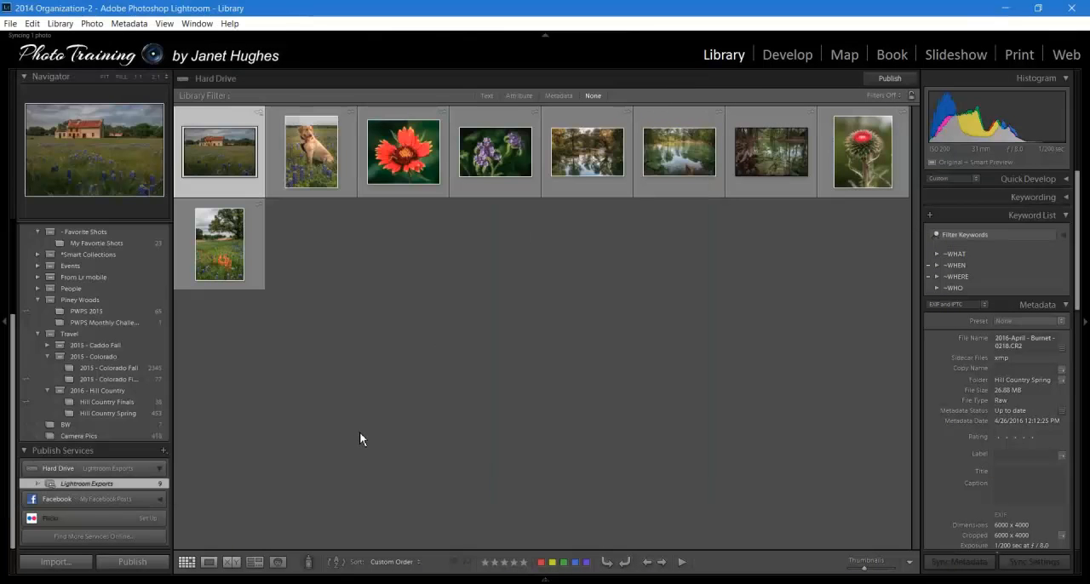